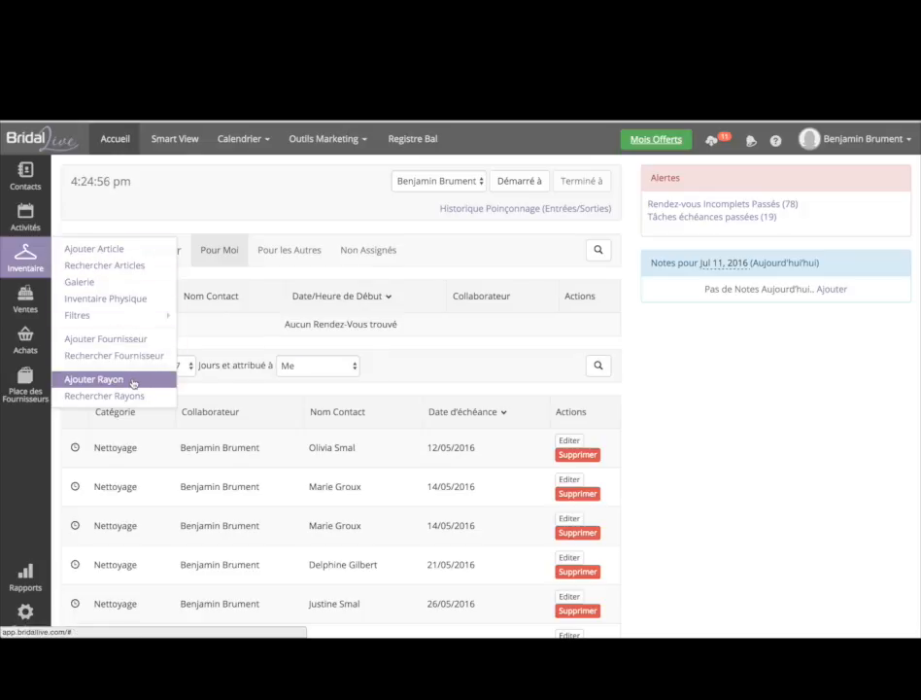
- Open a new department form, then close it without saving
click(133, 383)
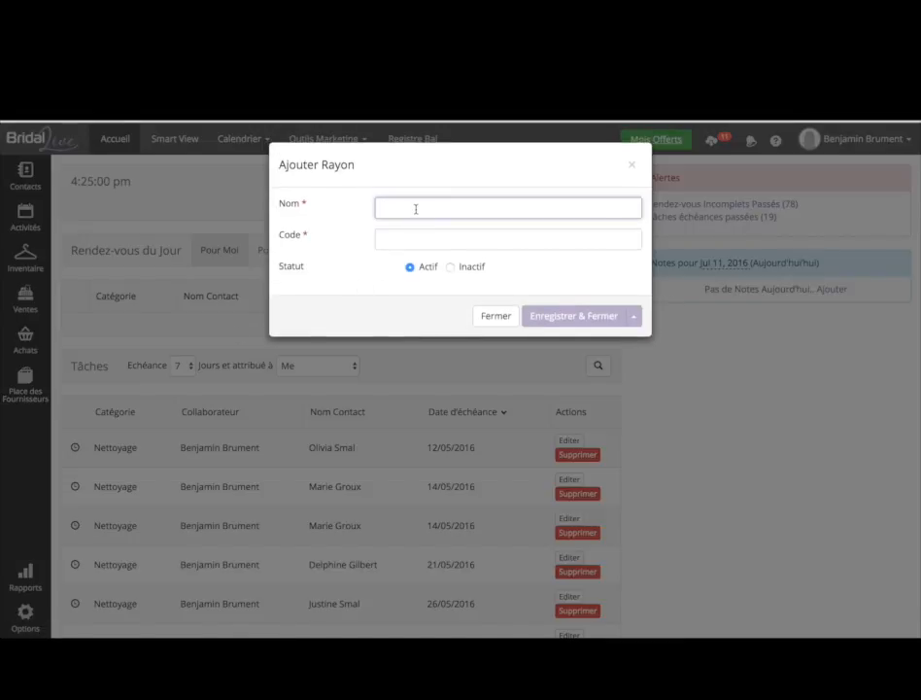
click(420, 238)
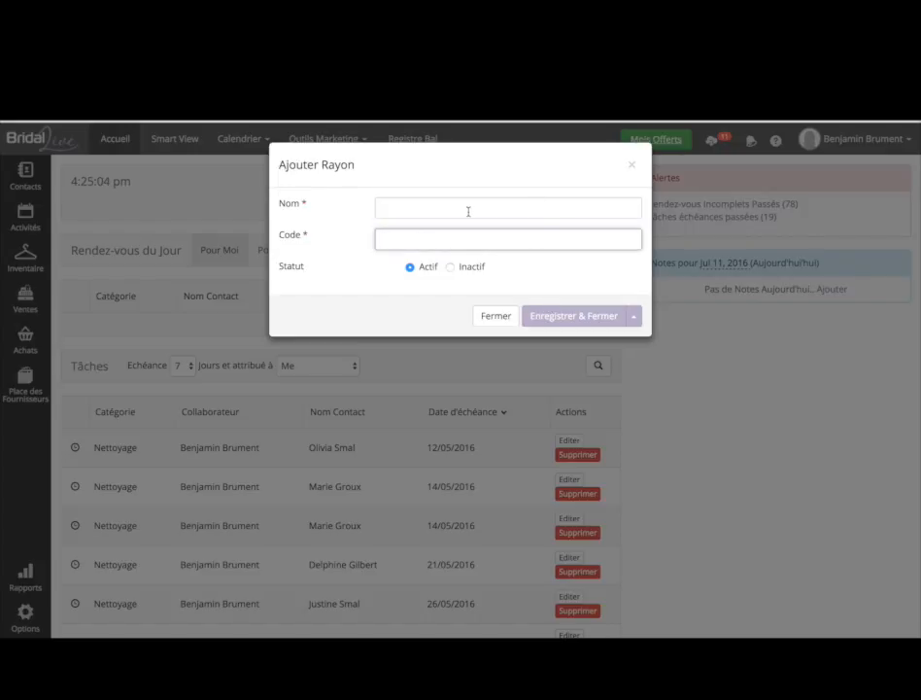
click(501, 321)
- From the department list, create the active department Voiles with code Voiles
mouse_move(25, 262)
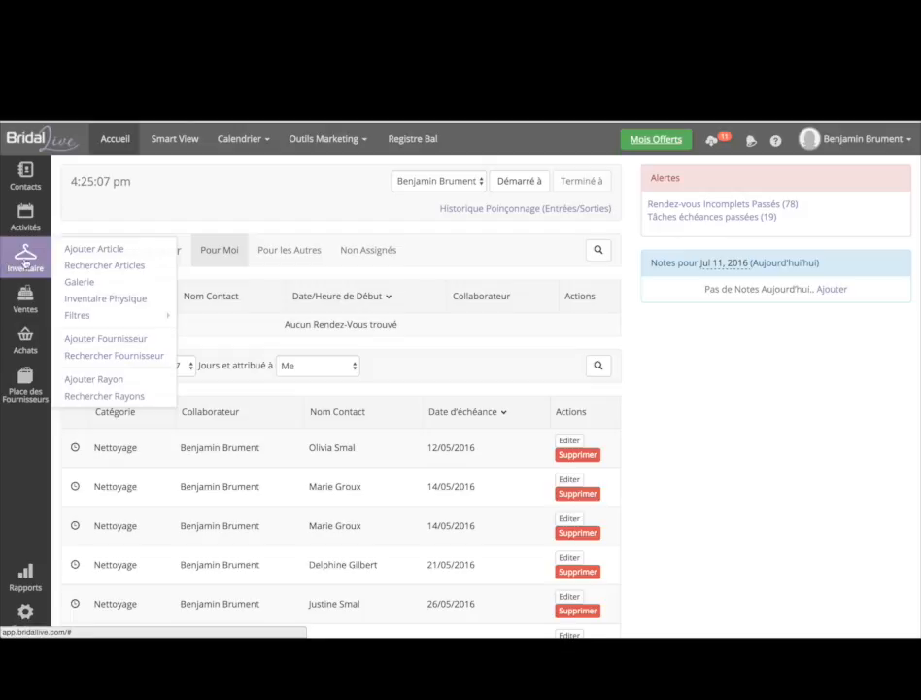
click(113, 396)
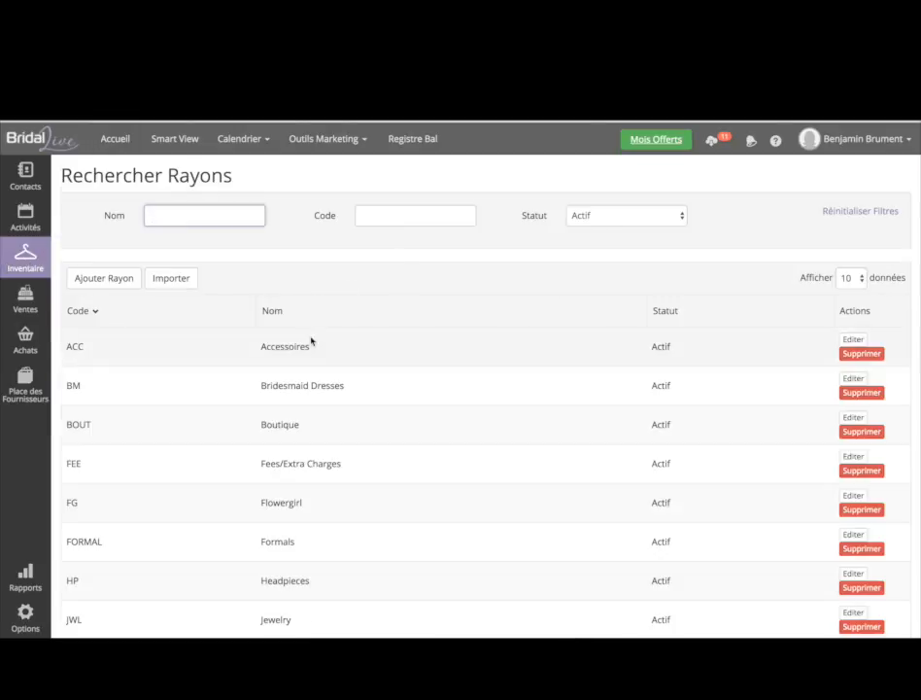
scroll(493, 389, down, 3)
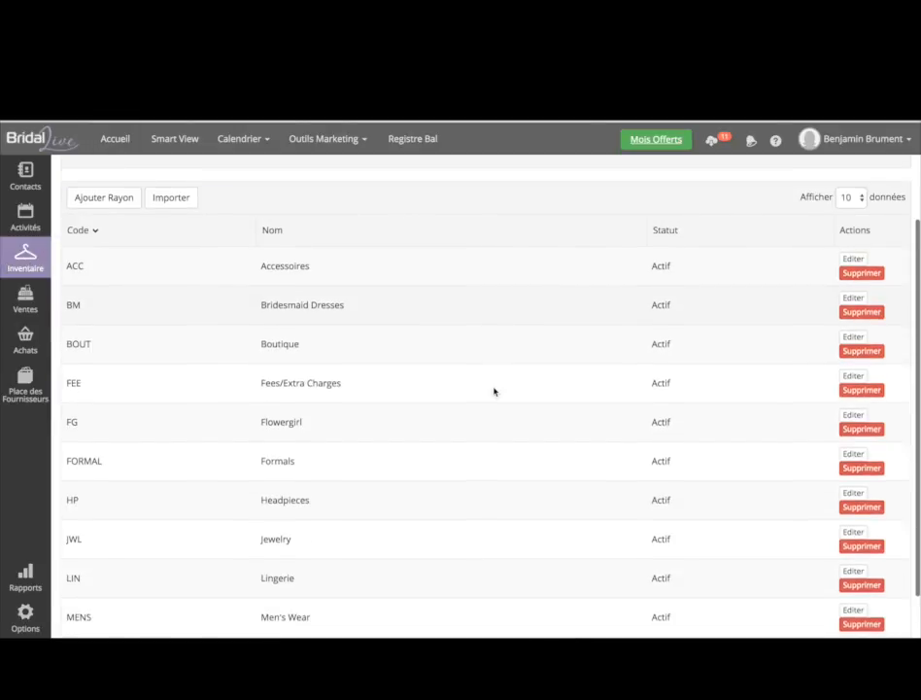
scroll(494, 390, down, 1)
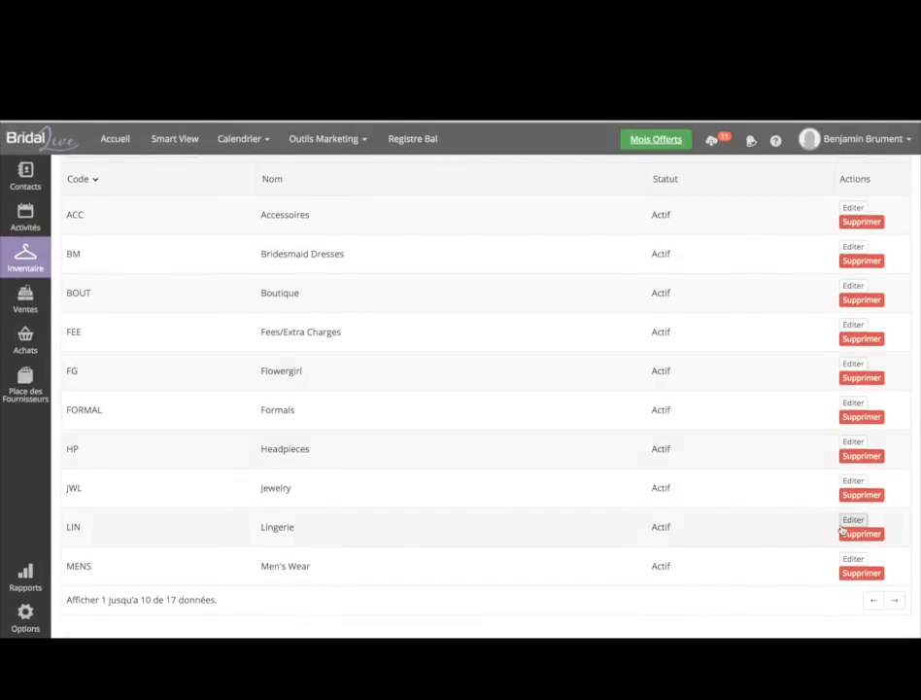
scroll(844, 374, up, 4)
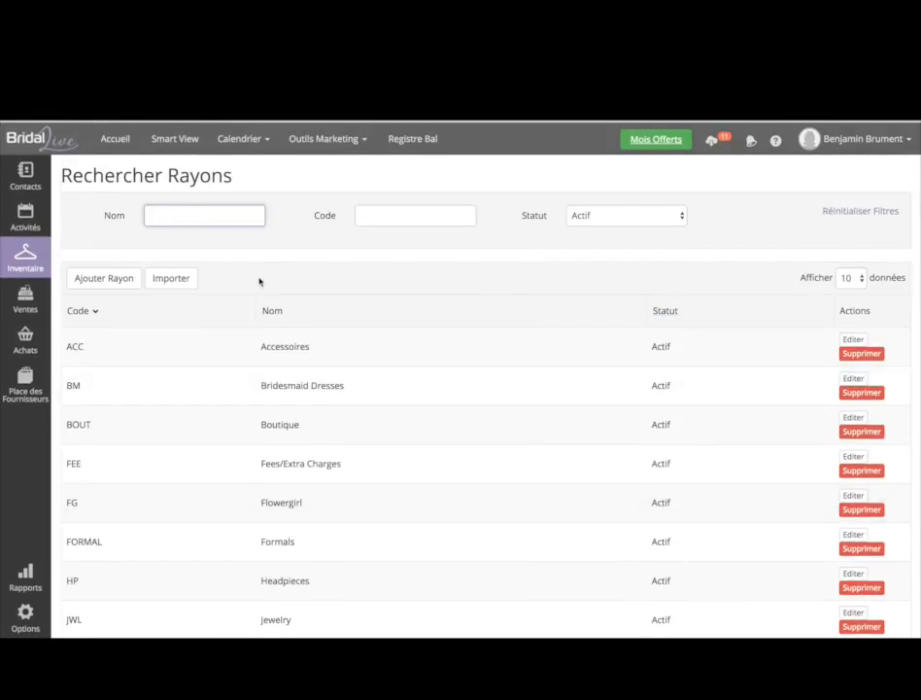
click(120, 277)
text(oi)
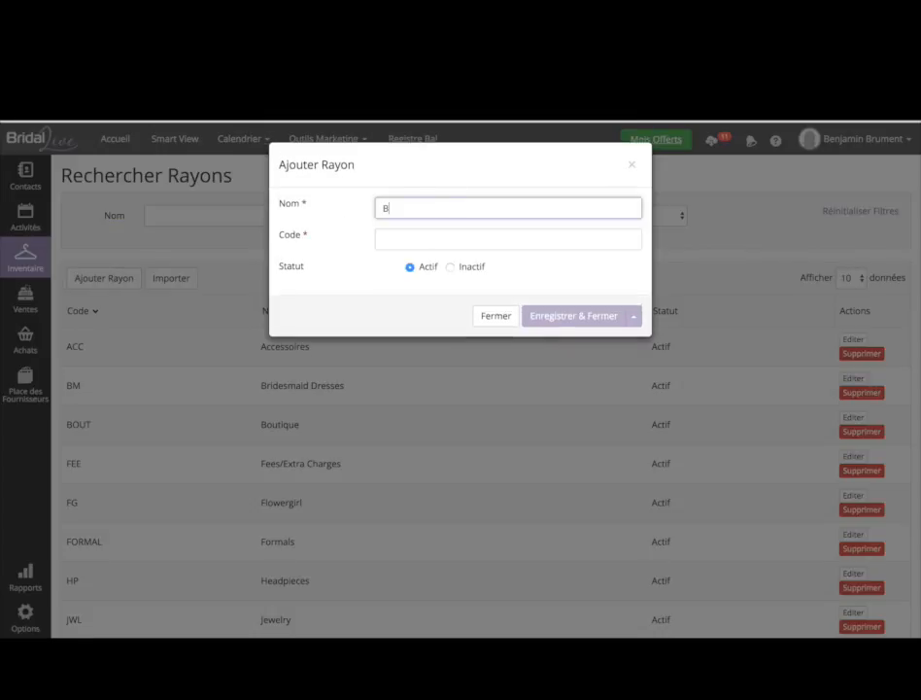
key(BackSpace)
key(BackSpace)
text(VoilesVoiles)
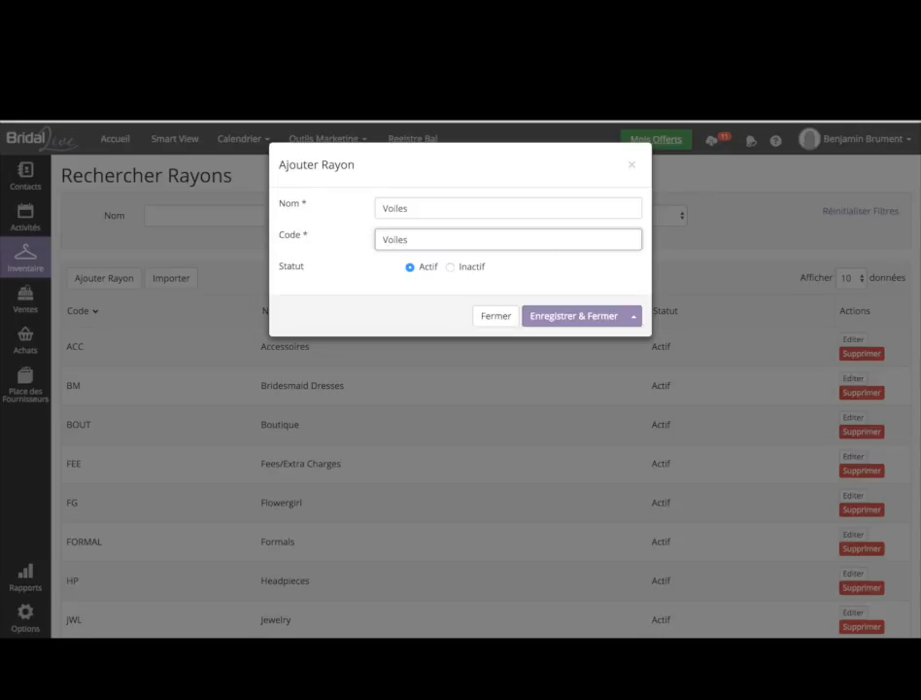
click(583, 315)
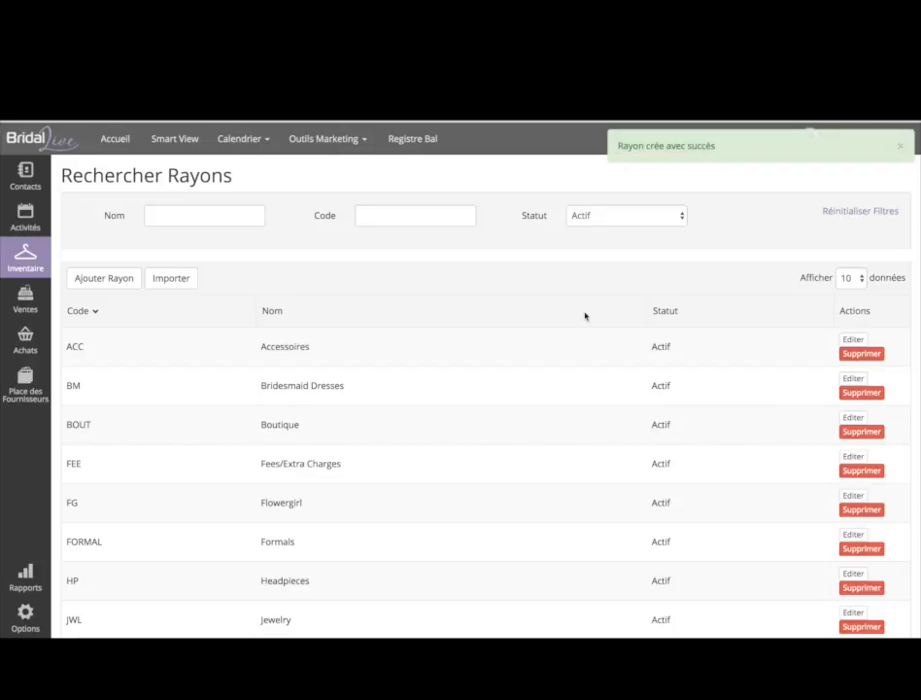
mouse_move(51, 243)
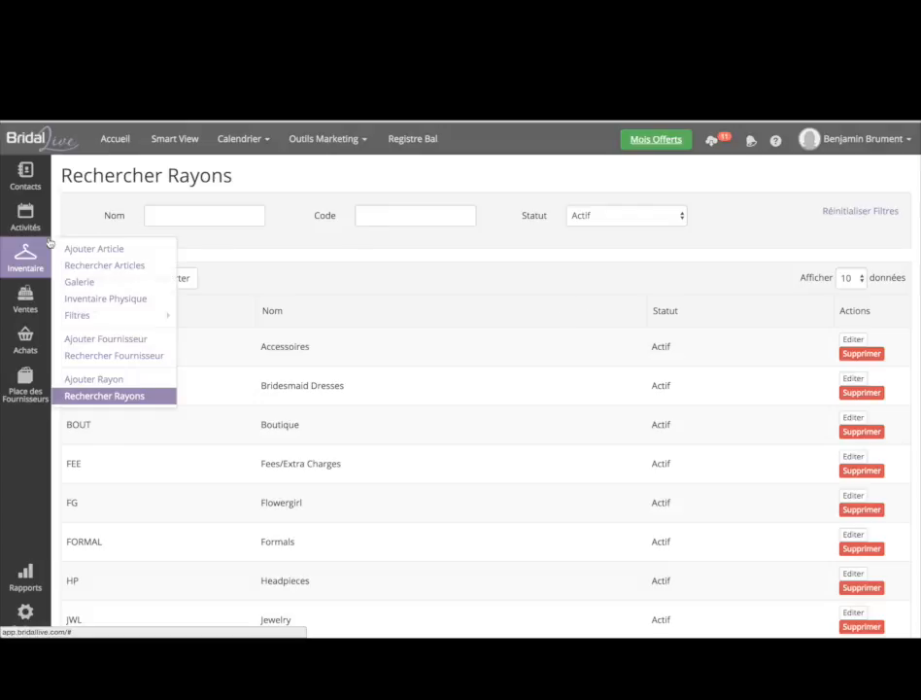
- Go to the vendor search page and start a new vendor entry
click(114, 361)
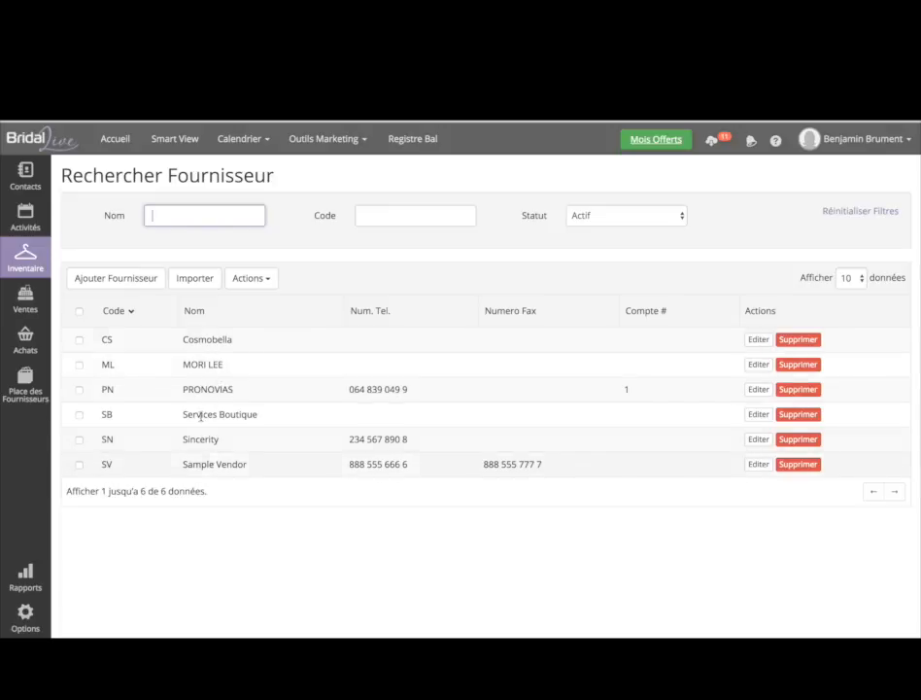
click(139, 278)
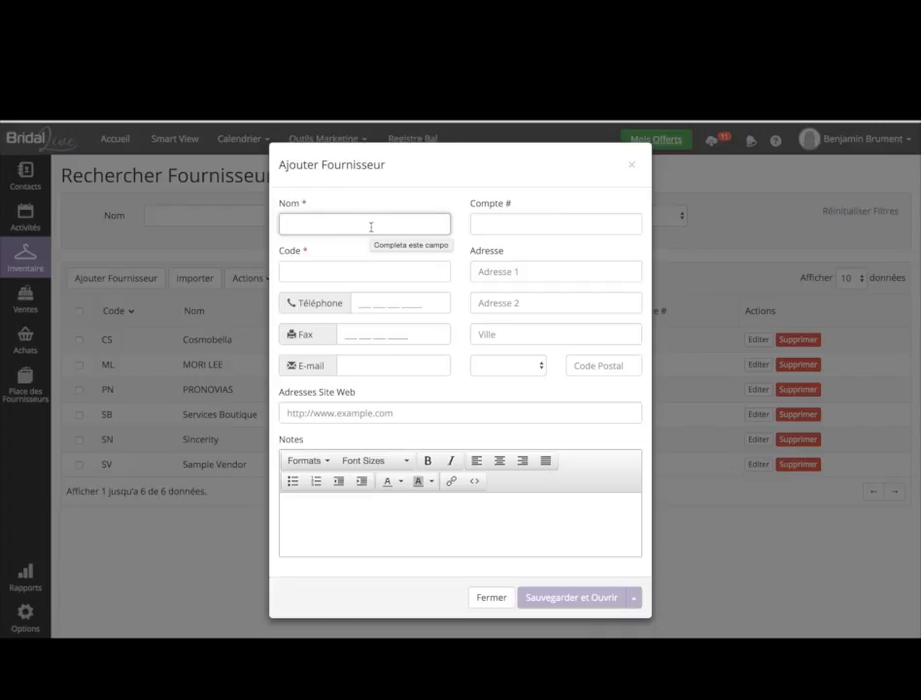
text(Justin)
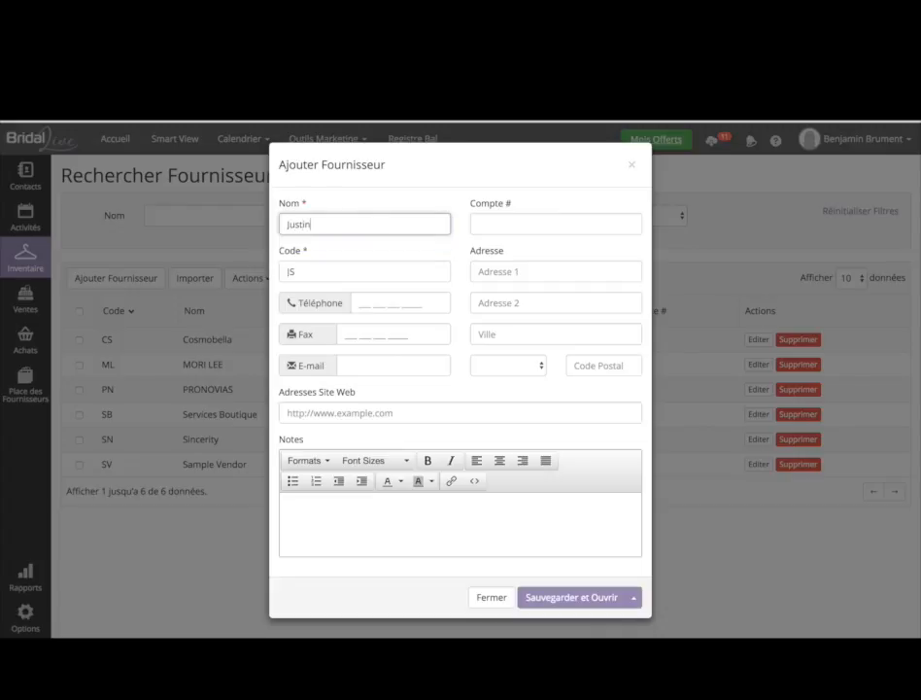
text( Alexander)
key(Tab)
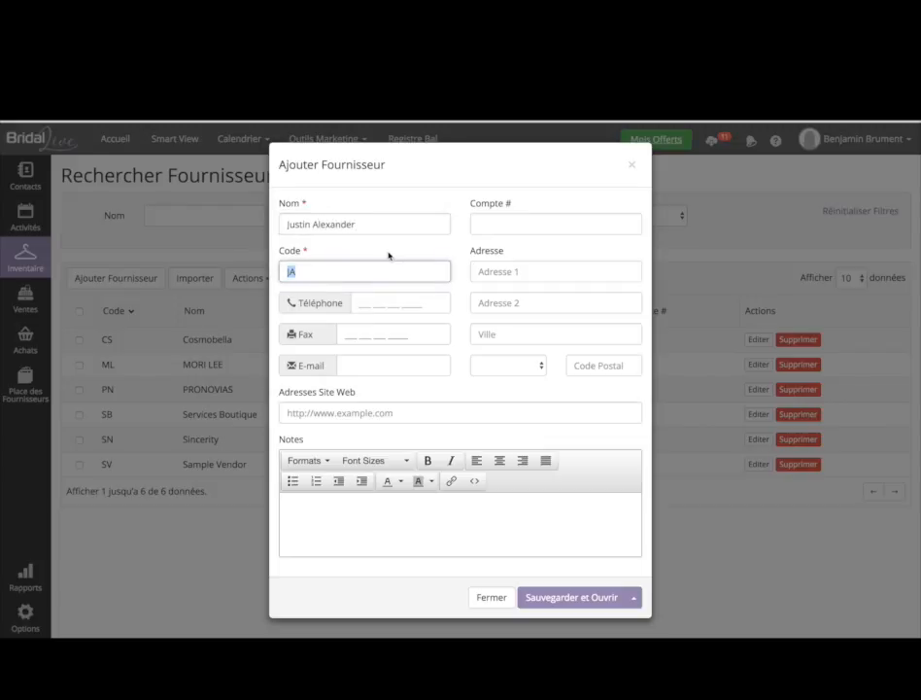
click(379, 303)
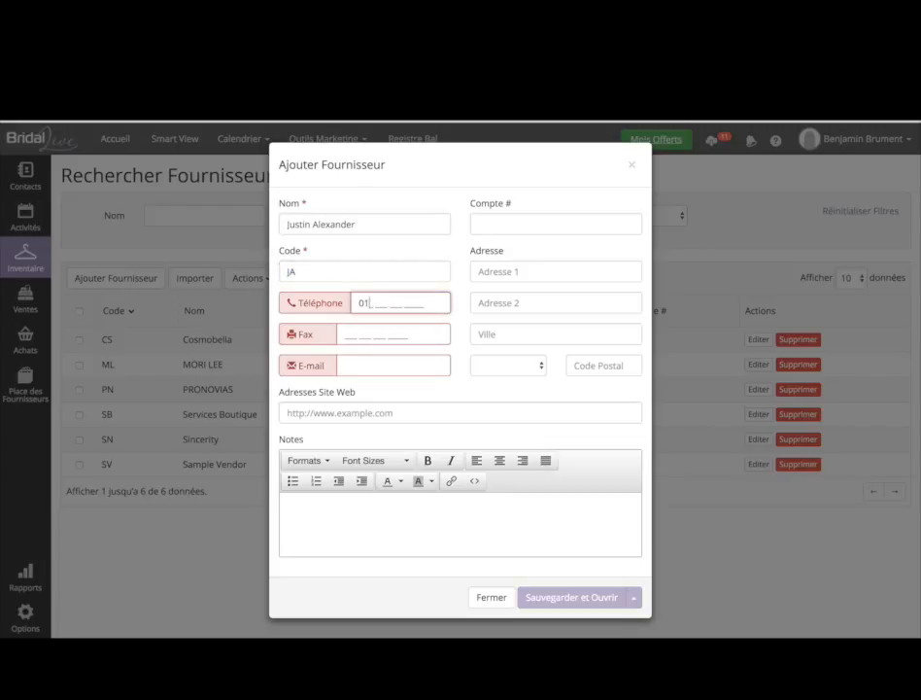
click(379, 359)
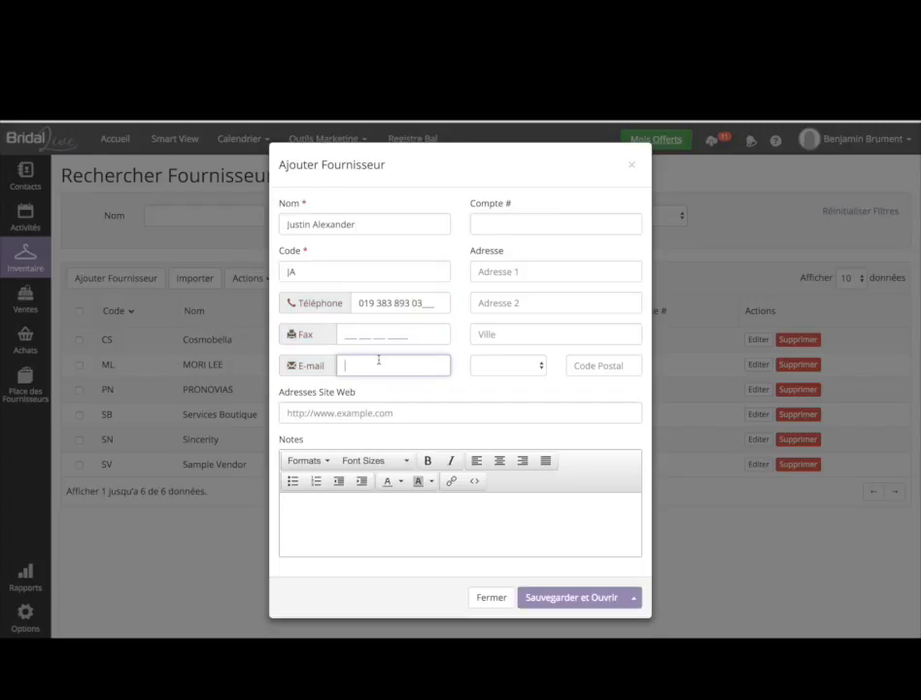
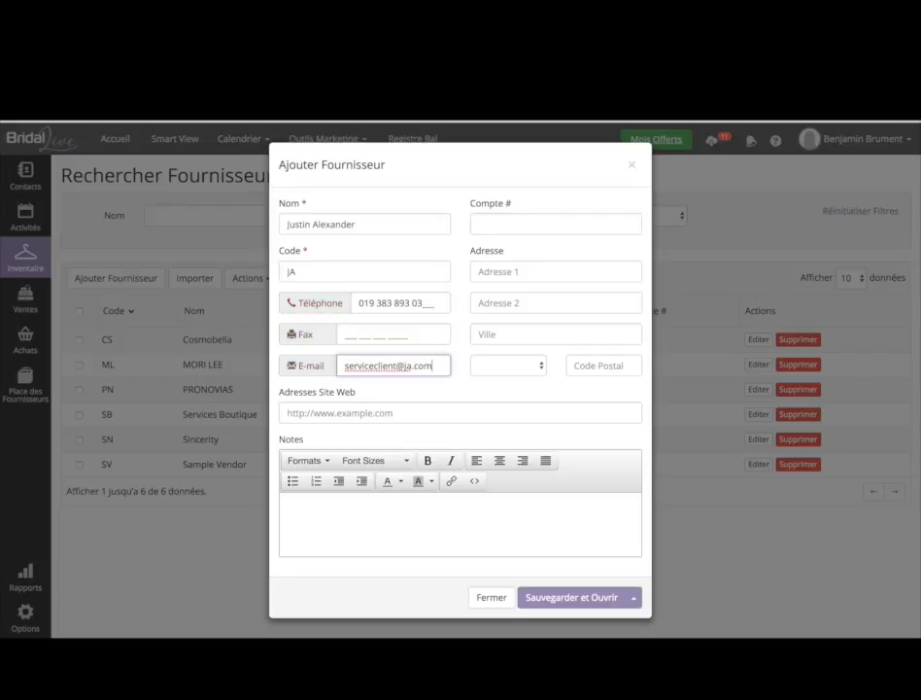
- Fill in the vendor's account number and save it, opening its record
click(376, 412)
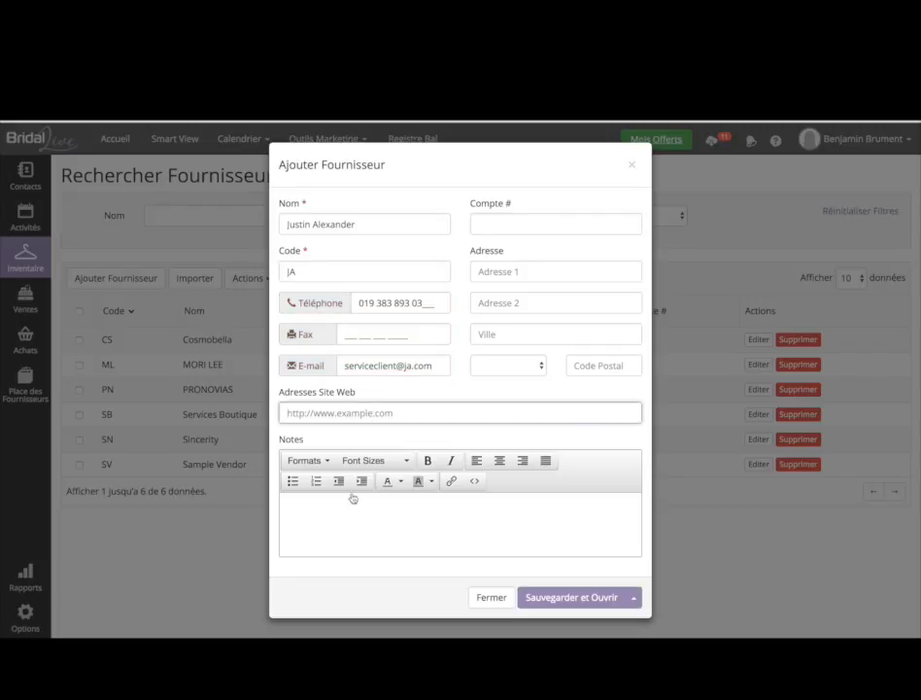
click(346, 541)
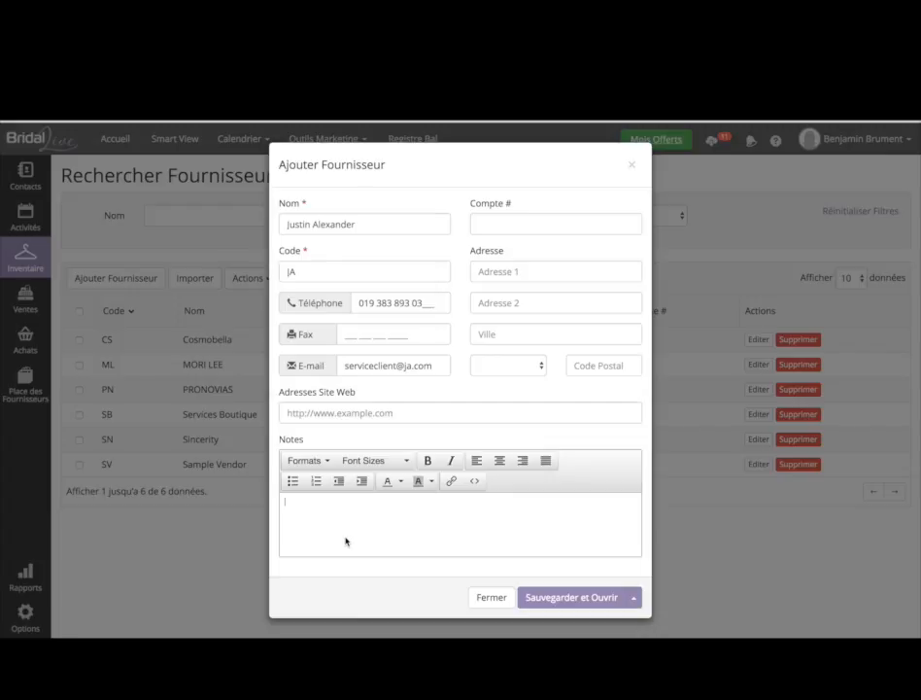
click(514, 228)
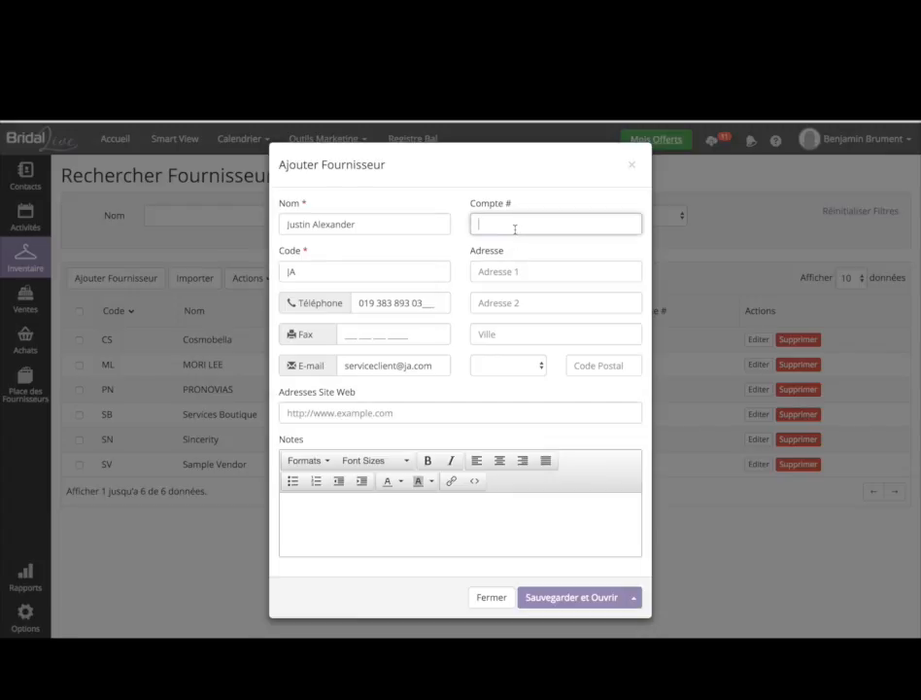
text(FR073)
click(600, 598)
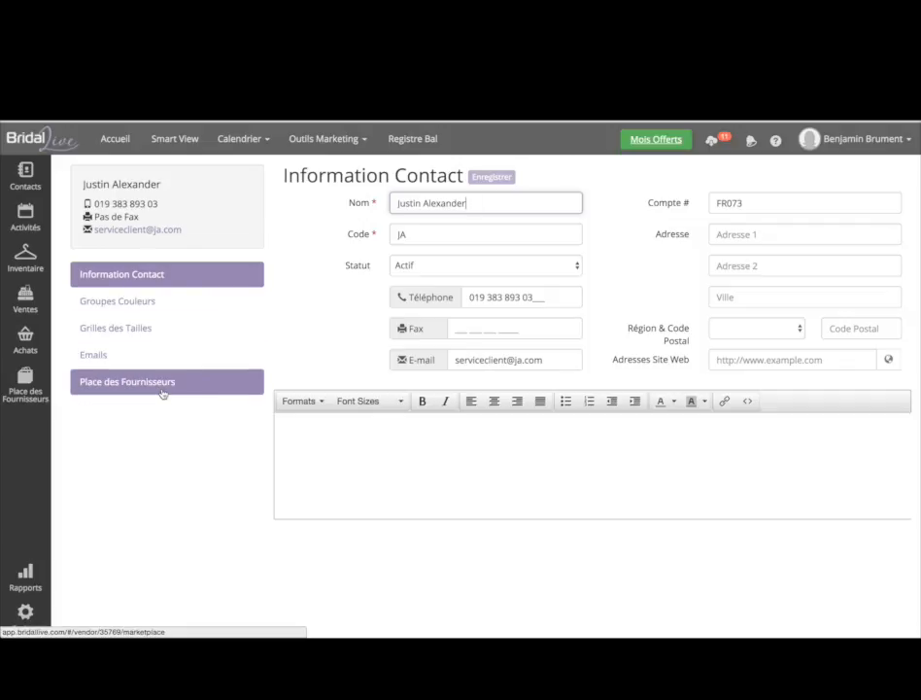
- Show the Groupes Couleurs page of the Justin Alexander vendor
click(178, 301)
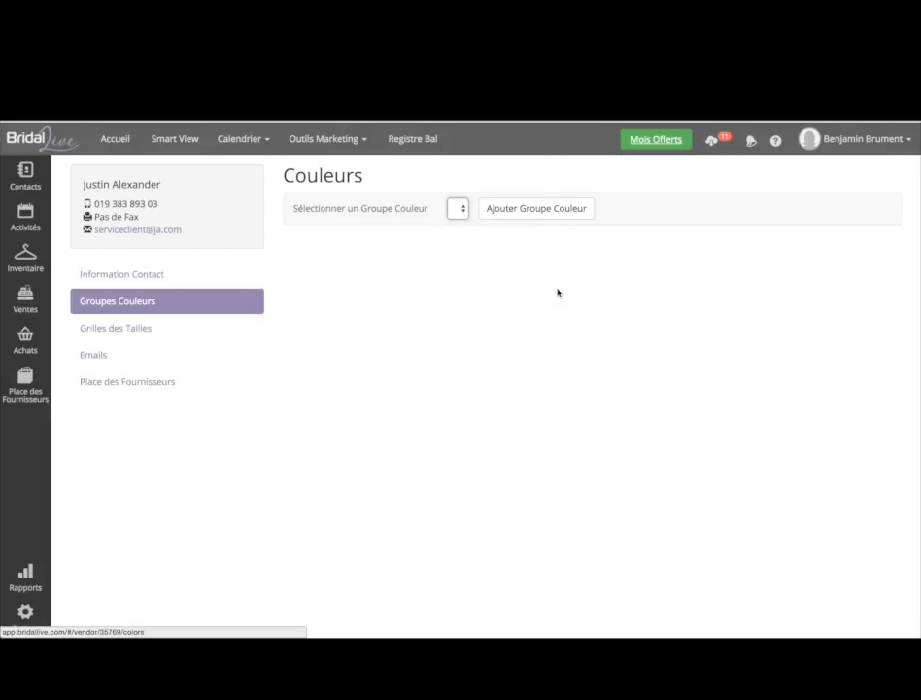
- Create and save colour group Robes de Mariées with colours Ivory, White and Nude
click(537, 209)
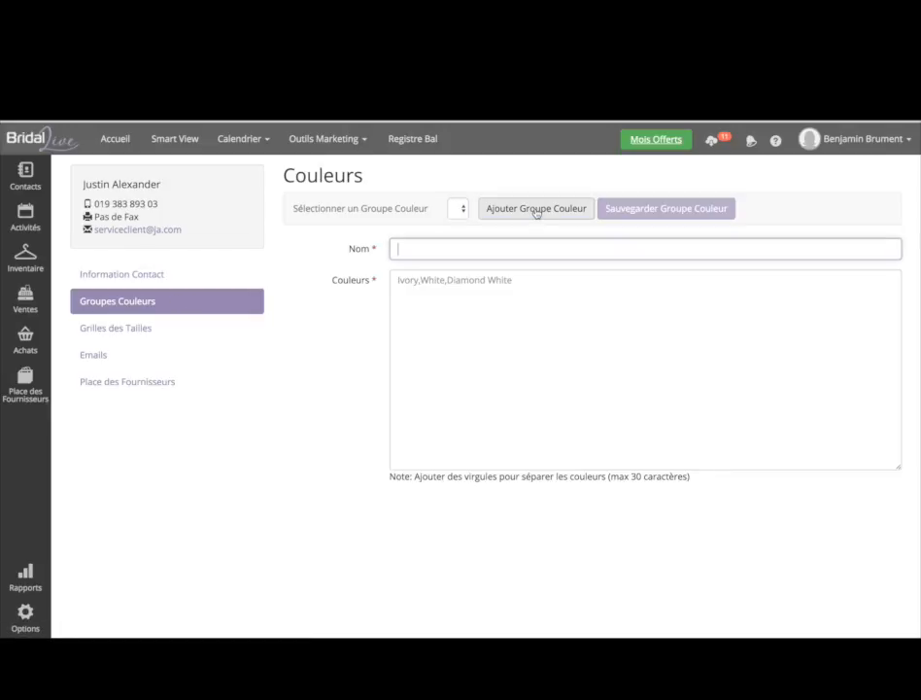
click(450, 250)
text(Robes)
key(Down)
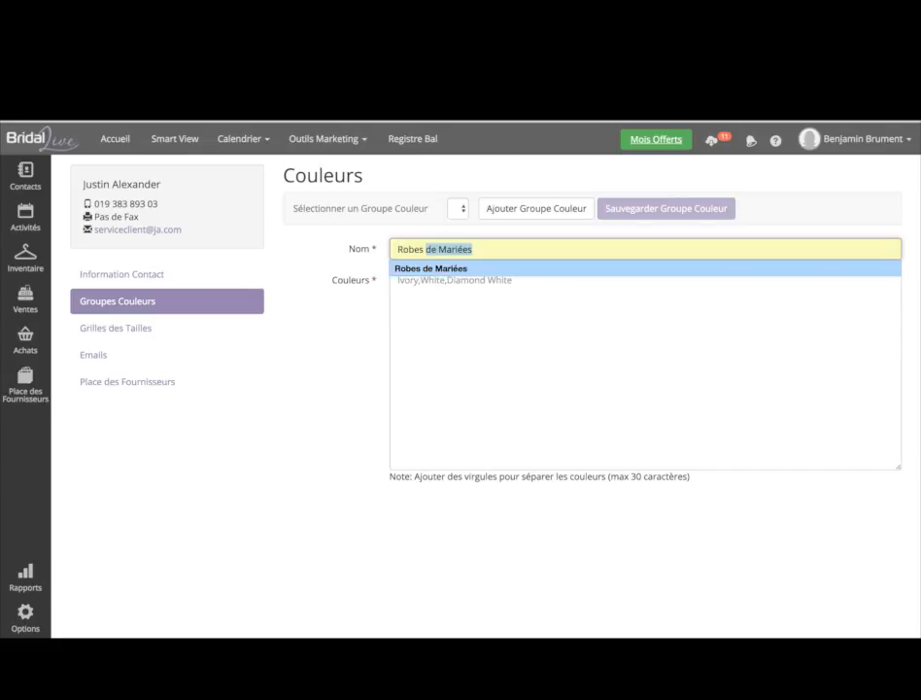
key(Tab)
text(Ivory)
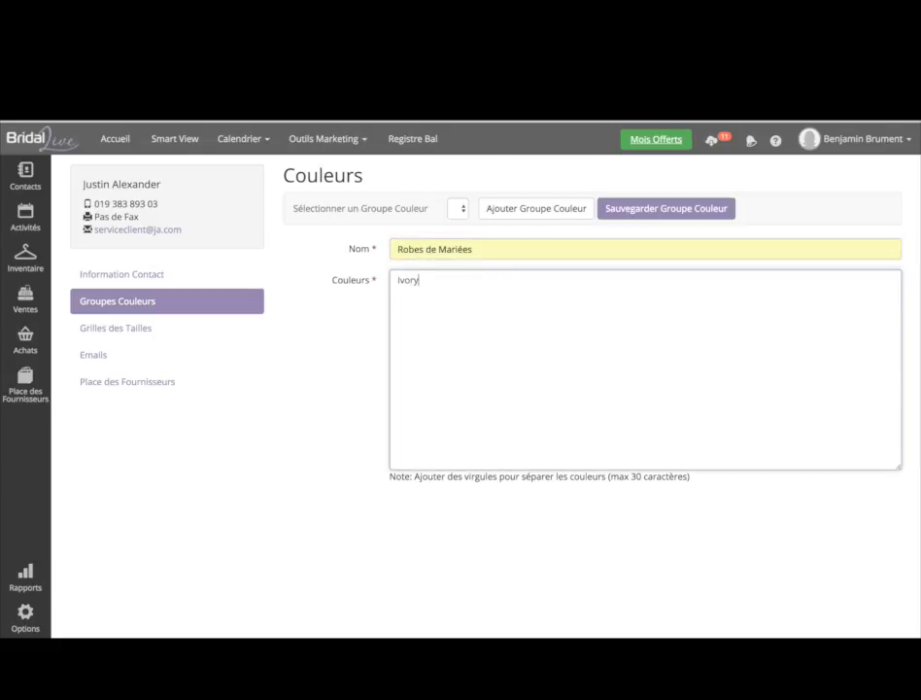
text(, White, Nude,)
key(BackSpace)
key(BackSpace)
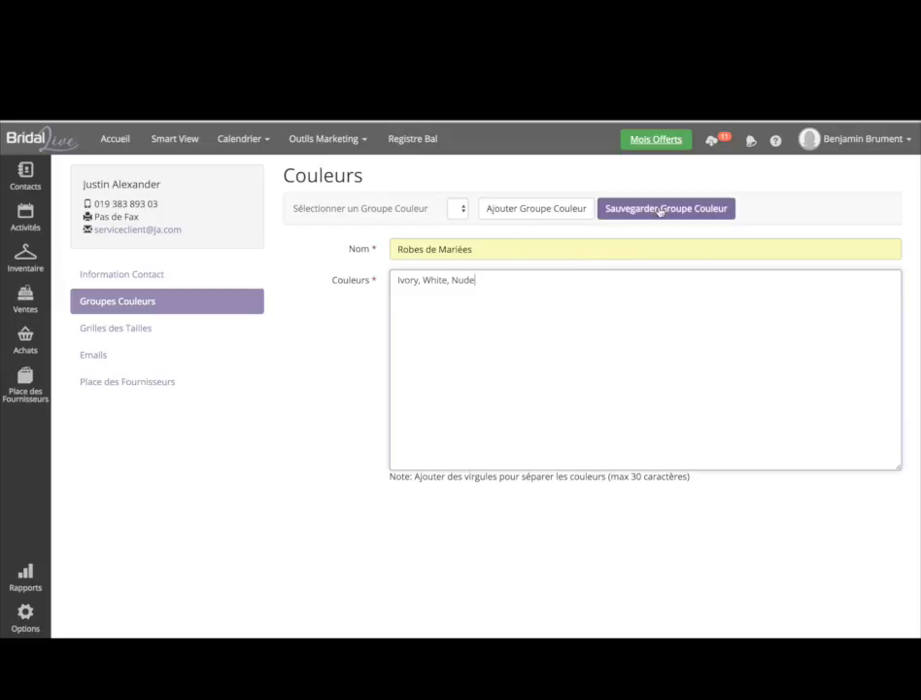
click(660, 210)
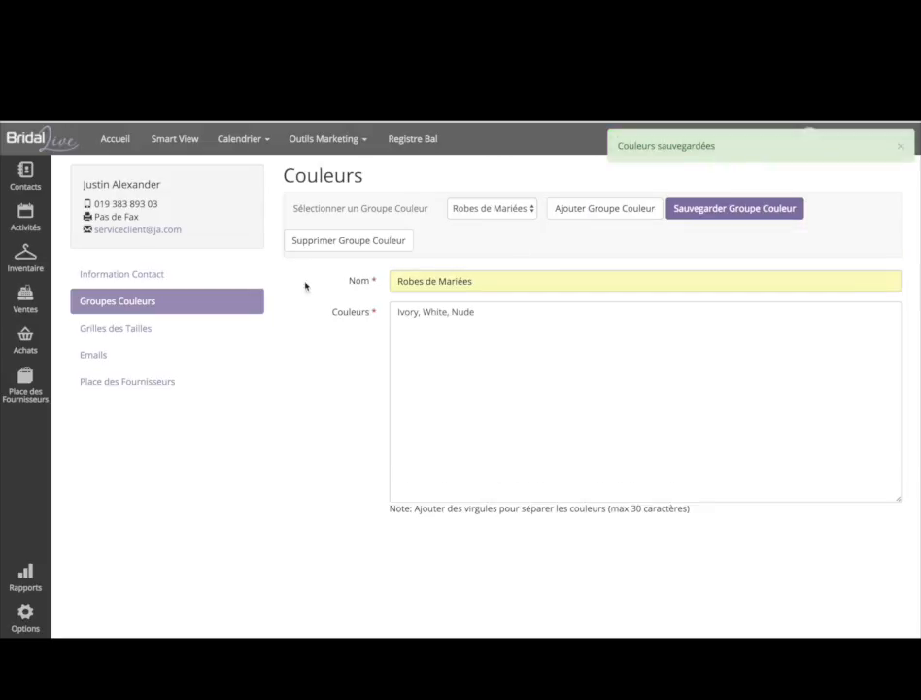
click(171, 334)
- Create and save a size grid named 'robes de mariées'
click(519, 212)
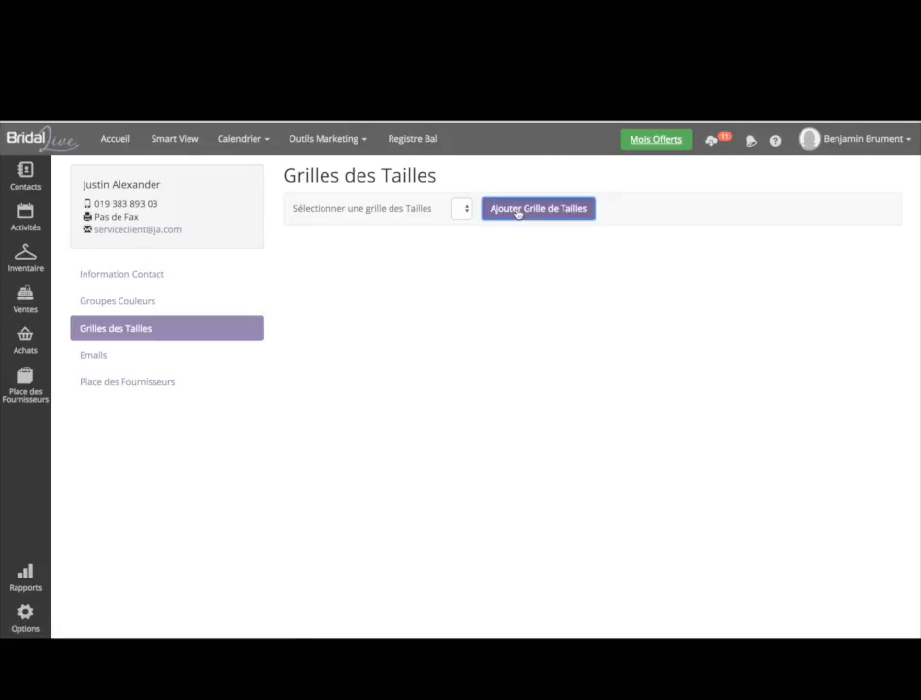
click(426, 202)
text(robe)
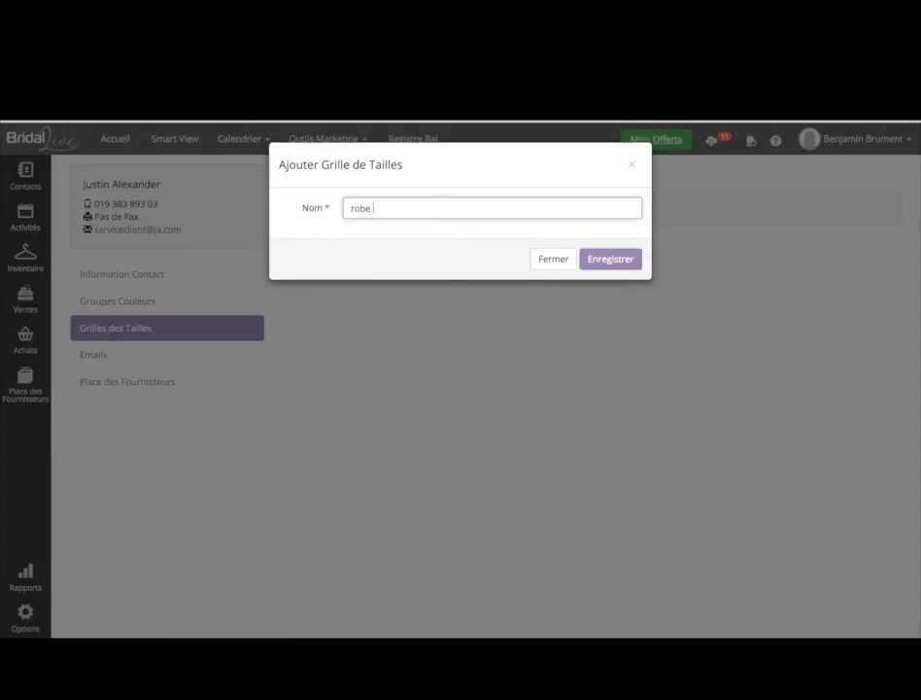
text(s de mariées)
click(614, 259)
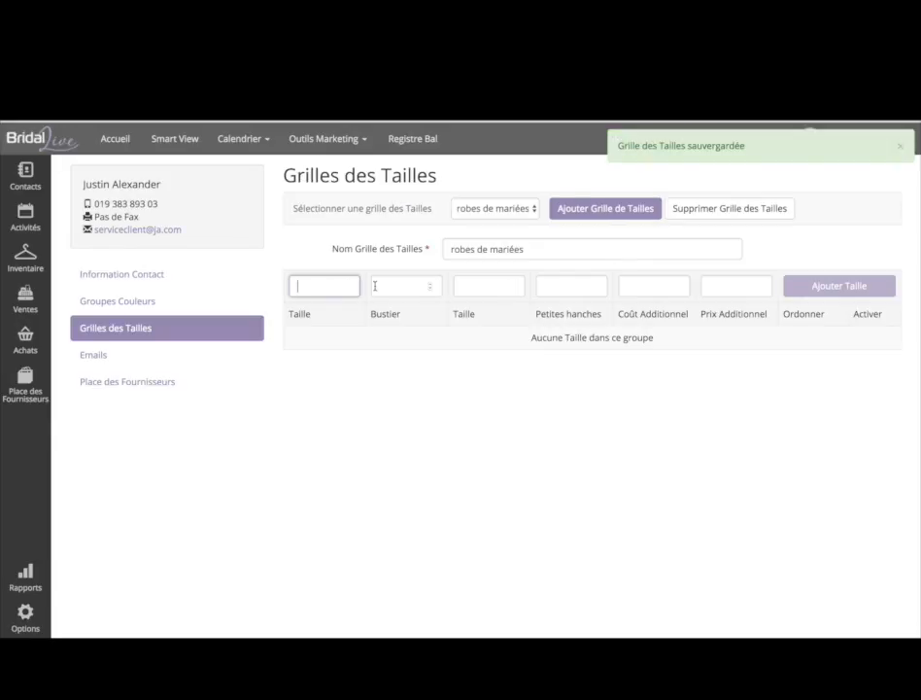
- Add size 32 to the grid, then go to the vendor's Emails page
click(337, 286)
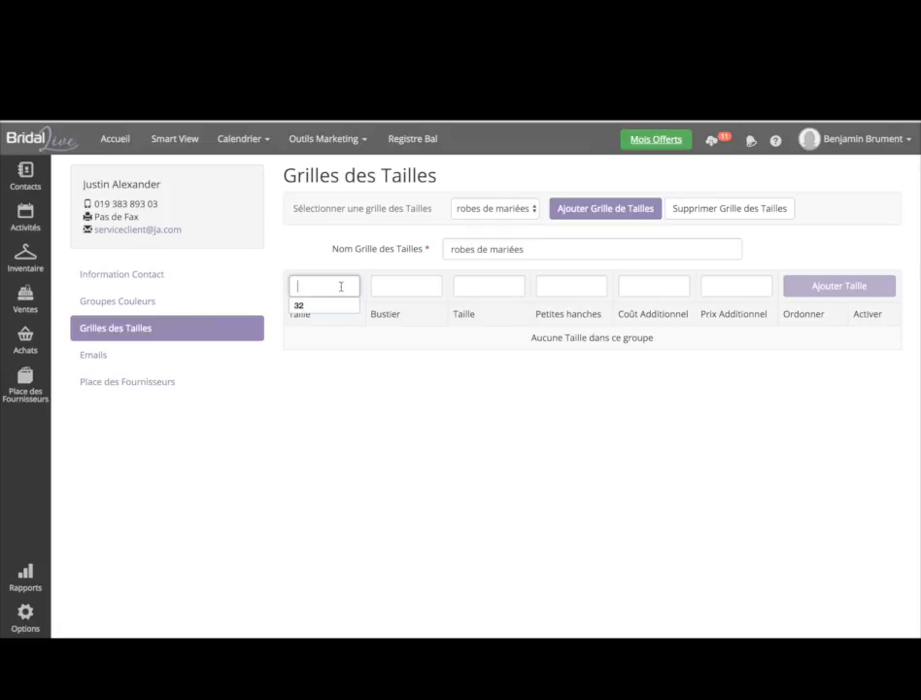
text(32)
click(418, 284)
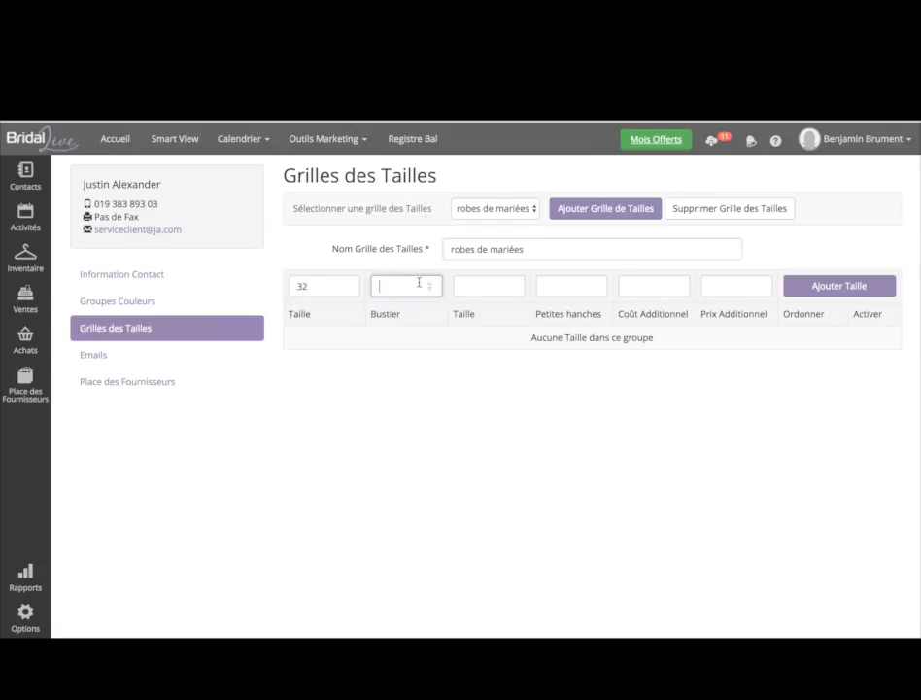
click(489, 284)
click(570, 284)
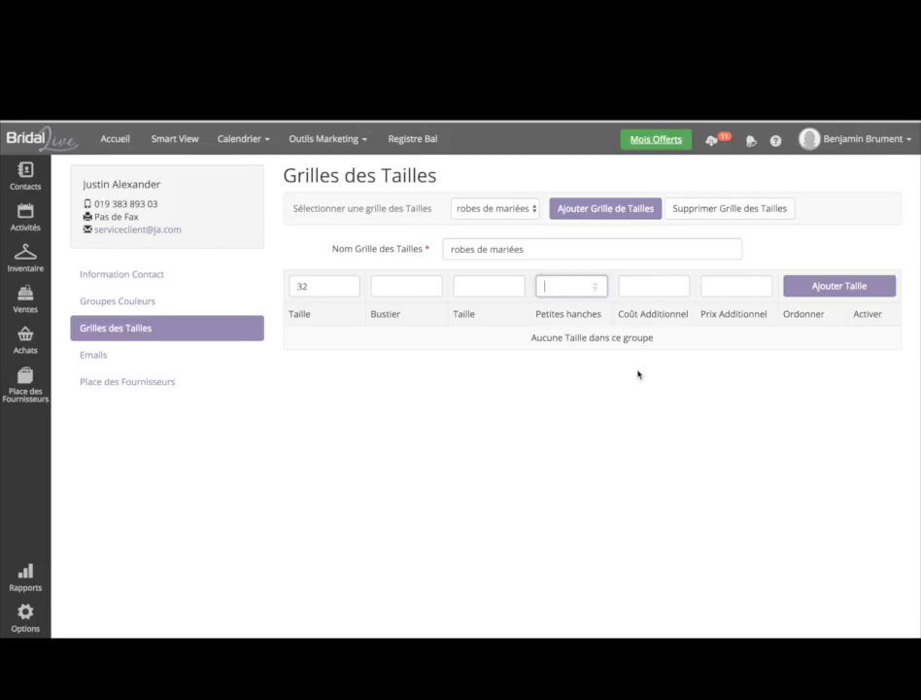
click(648, 278)
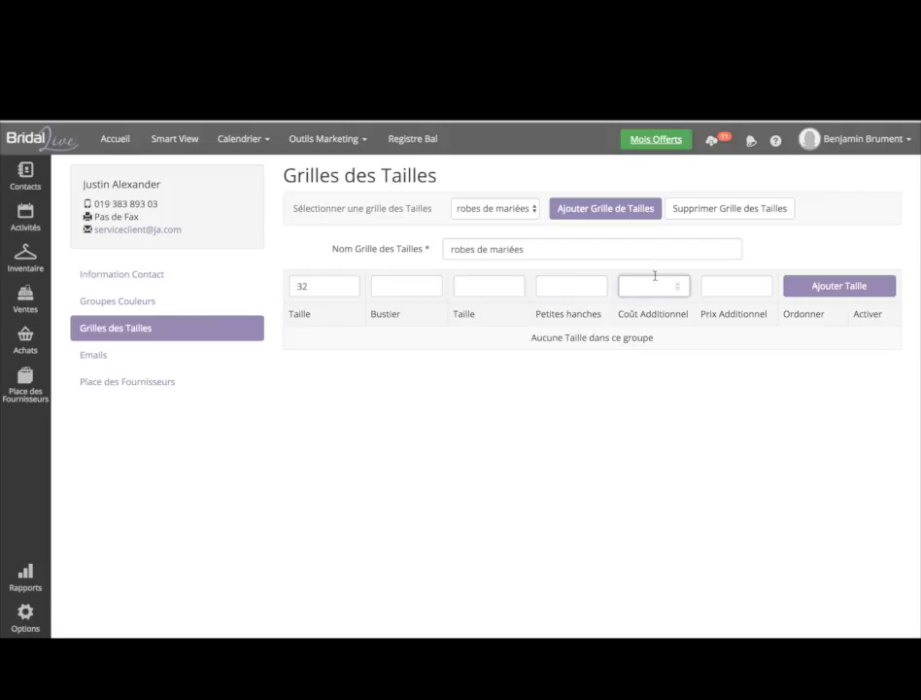
click(805, 289)
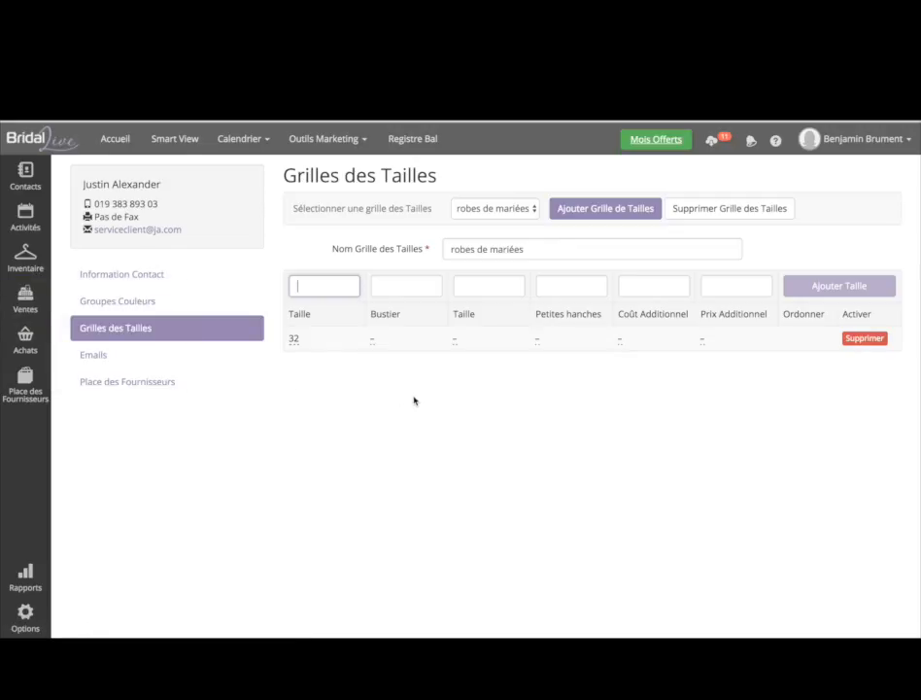
click(651, 283)
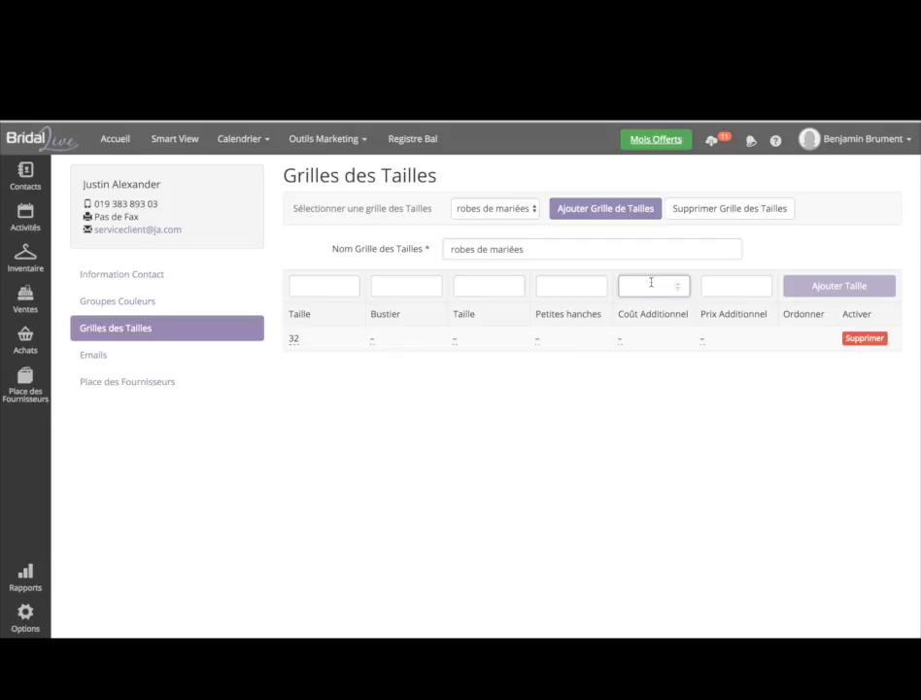
click(143, 359)
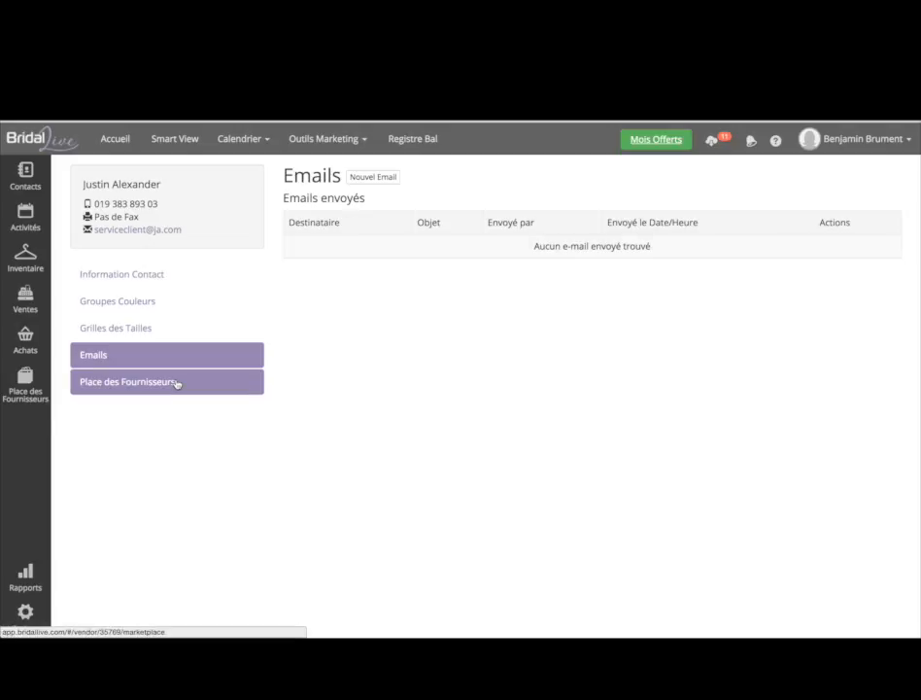
- On Place des Fournisseurs, link the vendor to Justin Alexander, then switch to Pronovias Fashion Group
click(136, 381)
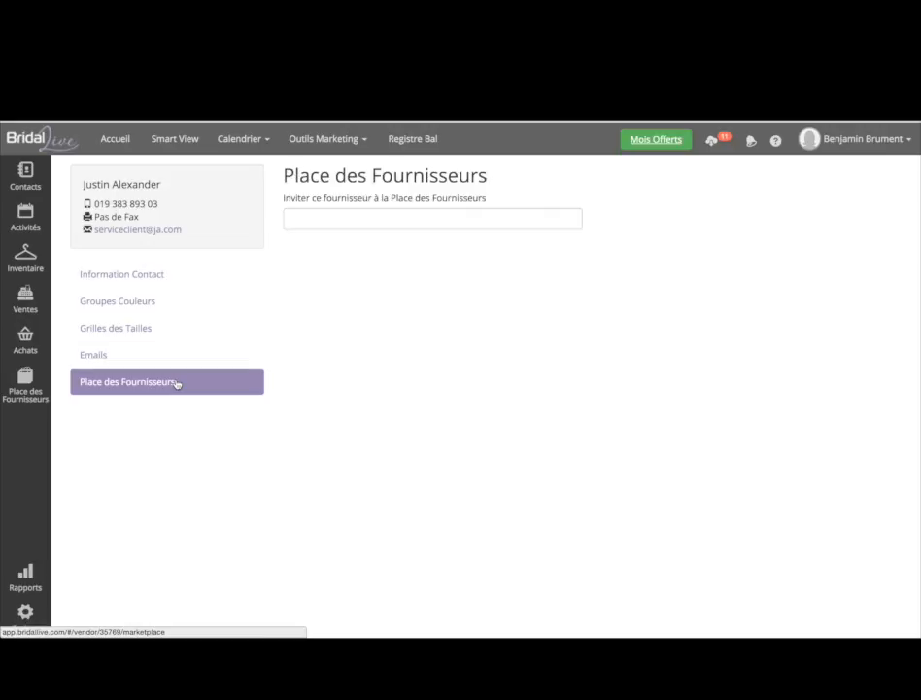
click(354, 222)
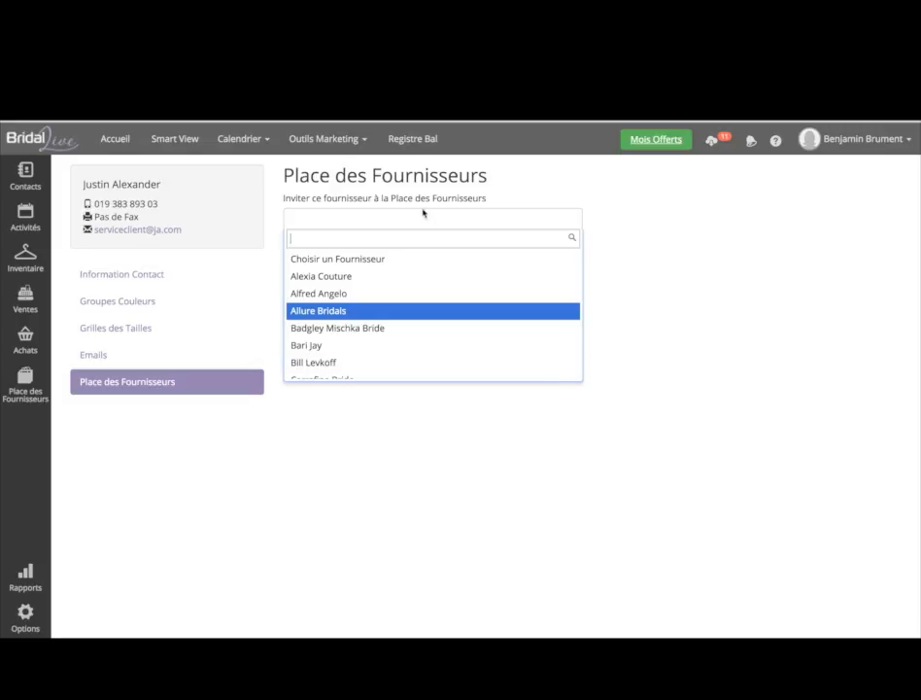
text(just)
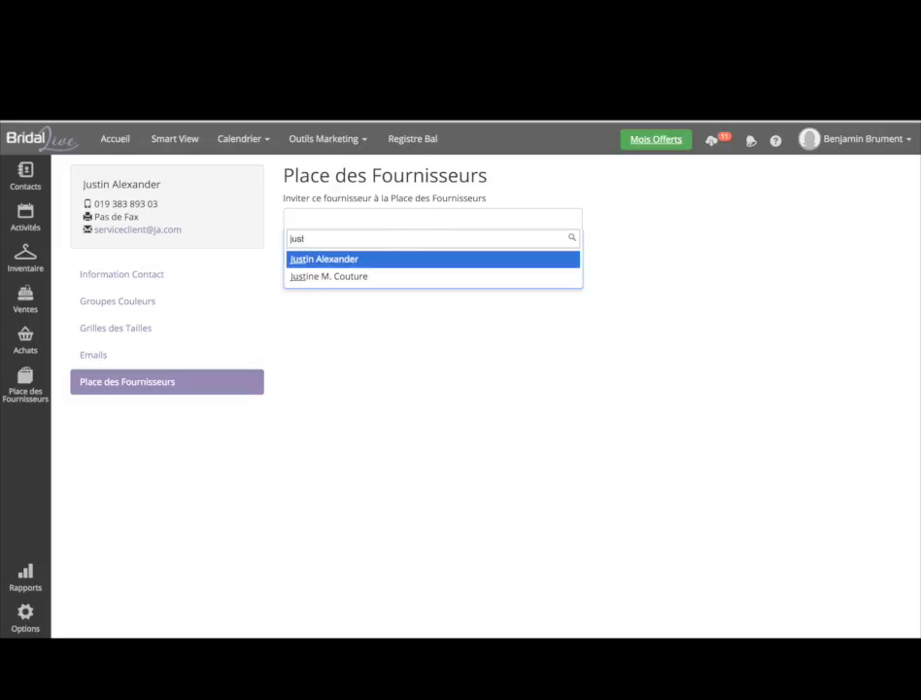
click(390, 260)
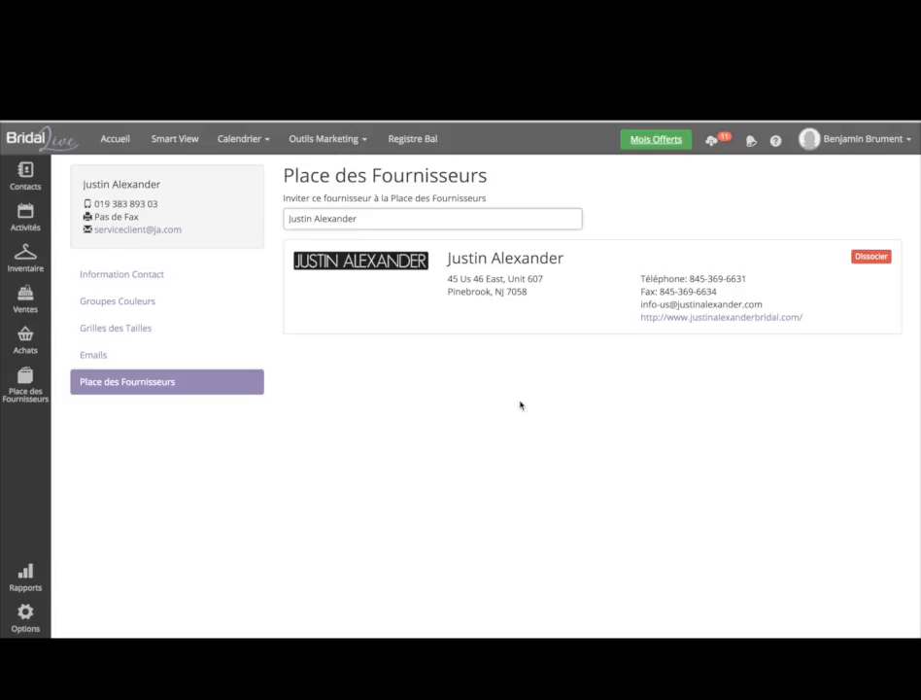
click(353, 220)
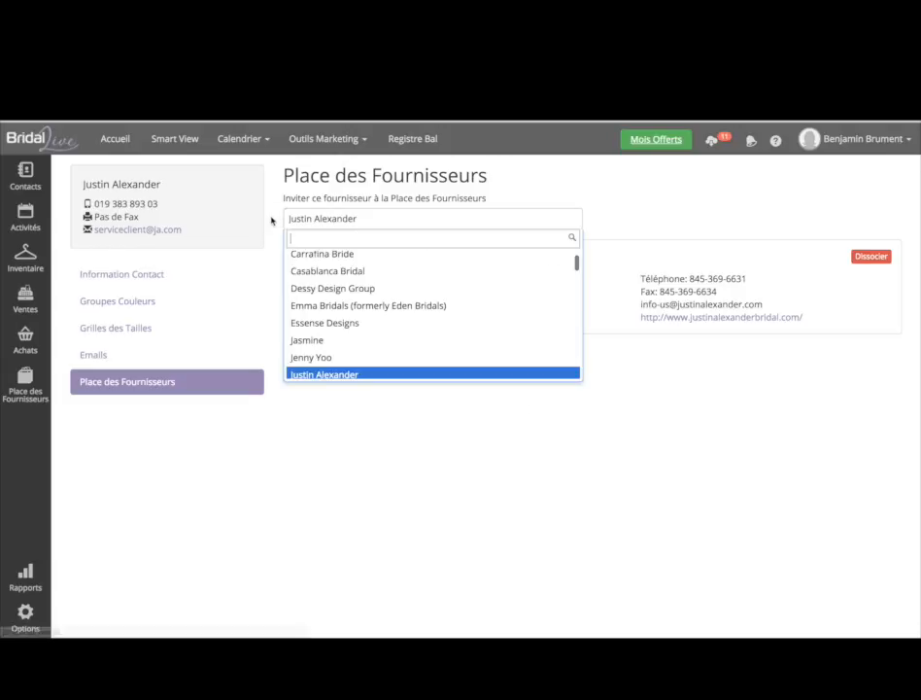
text(Pronovi)
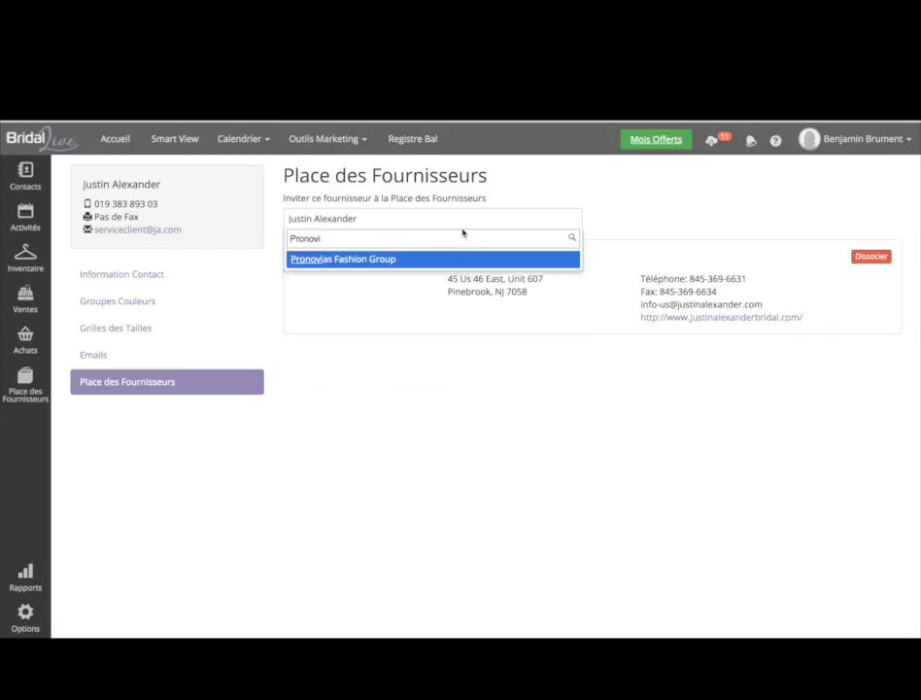
click(441, 263)
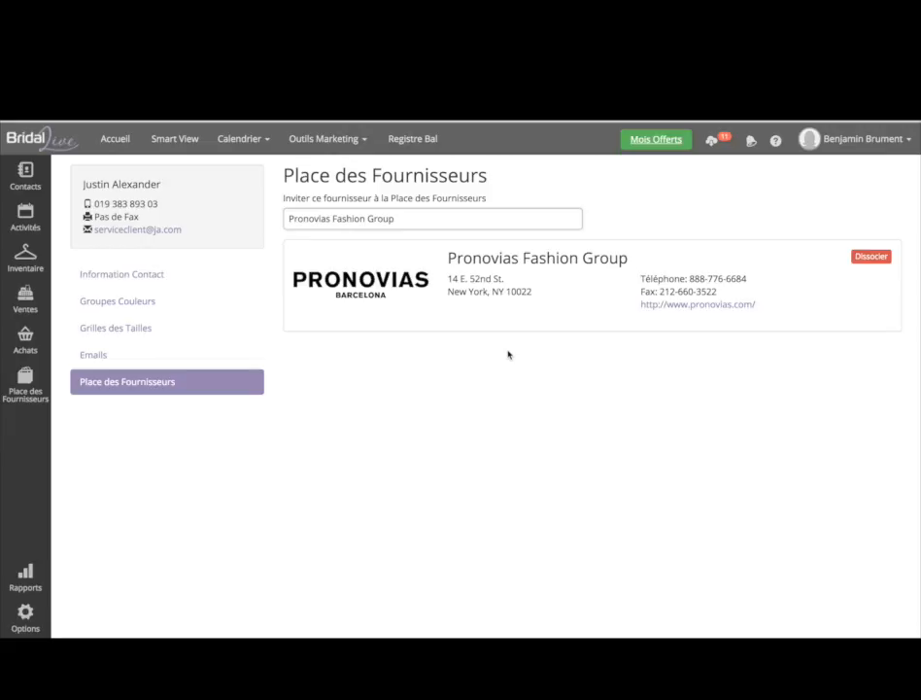
click(27, 262)
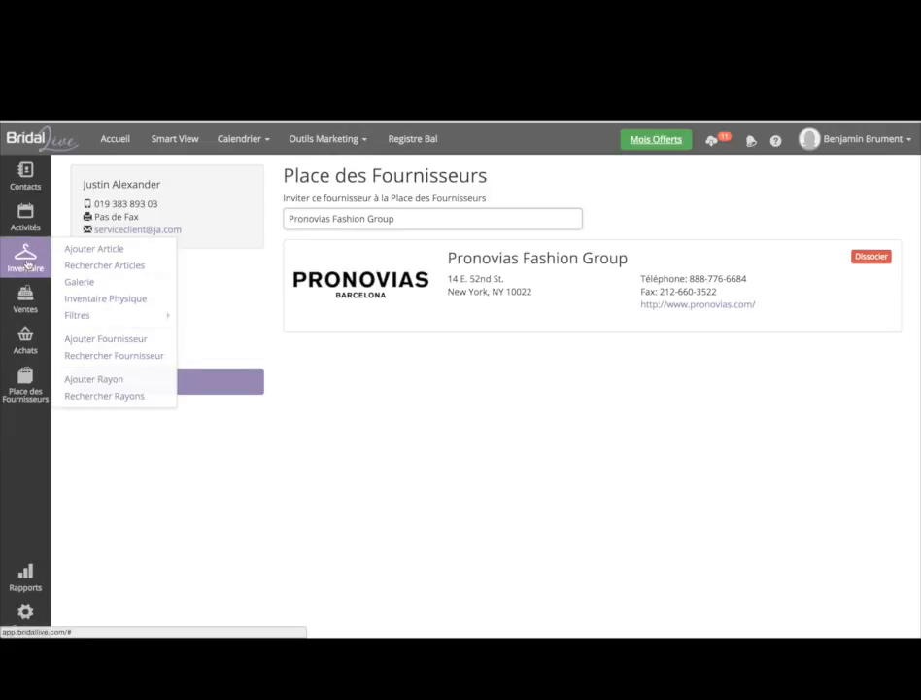
- Start a new inventory item named Denise with description Tulle Dentelle
click(106, 272)
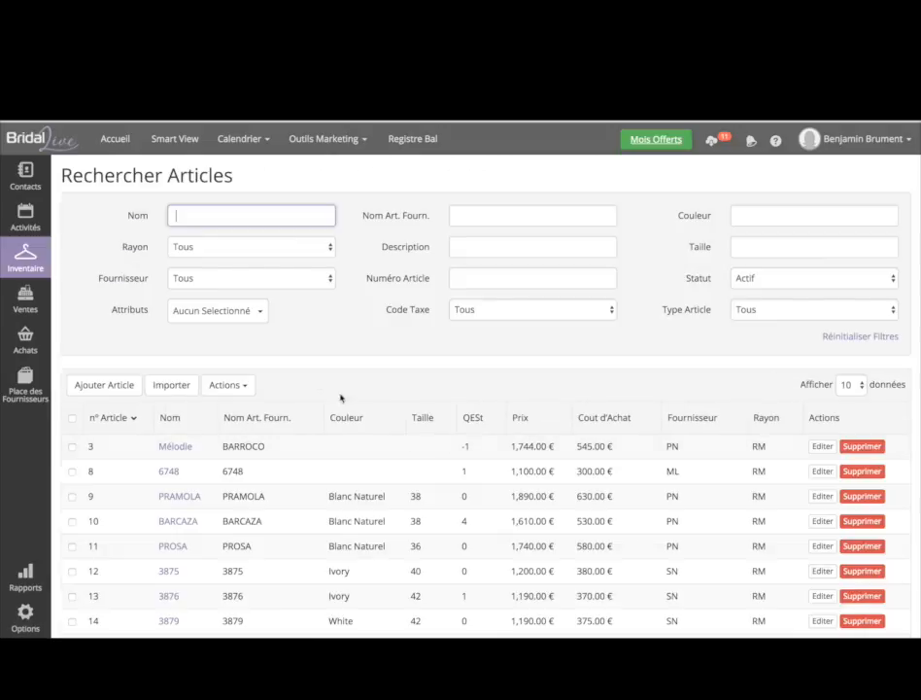
scroll(223, 328, down, 3)
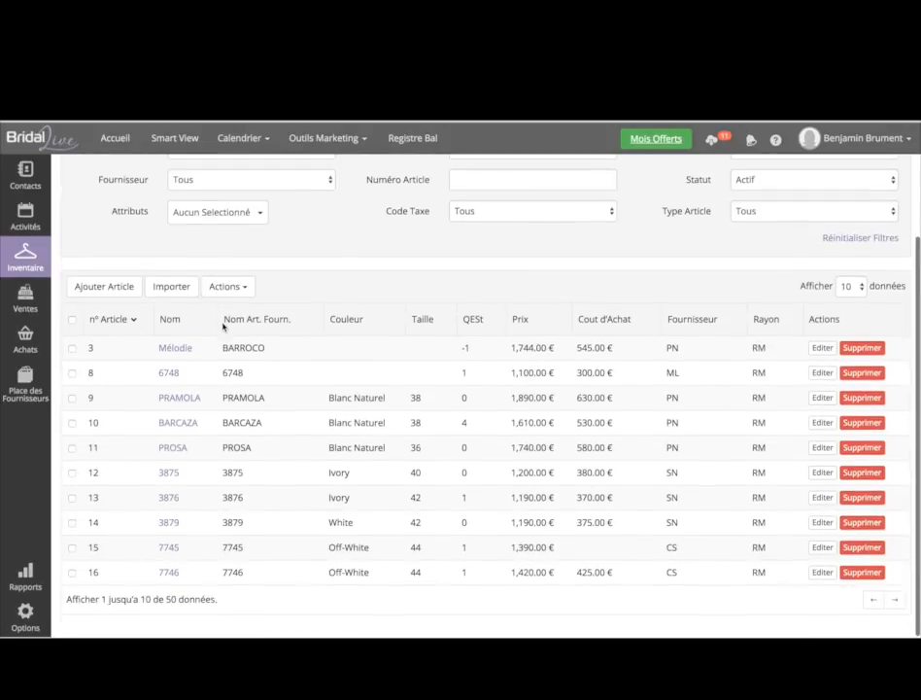
scroll(223, 327, up, 3)
scroll(223, 327, up, 1)
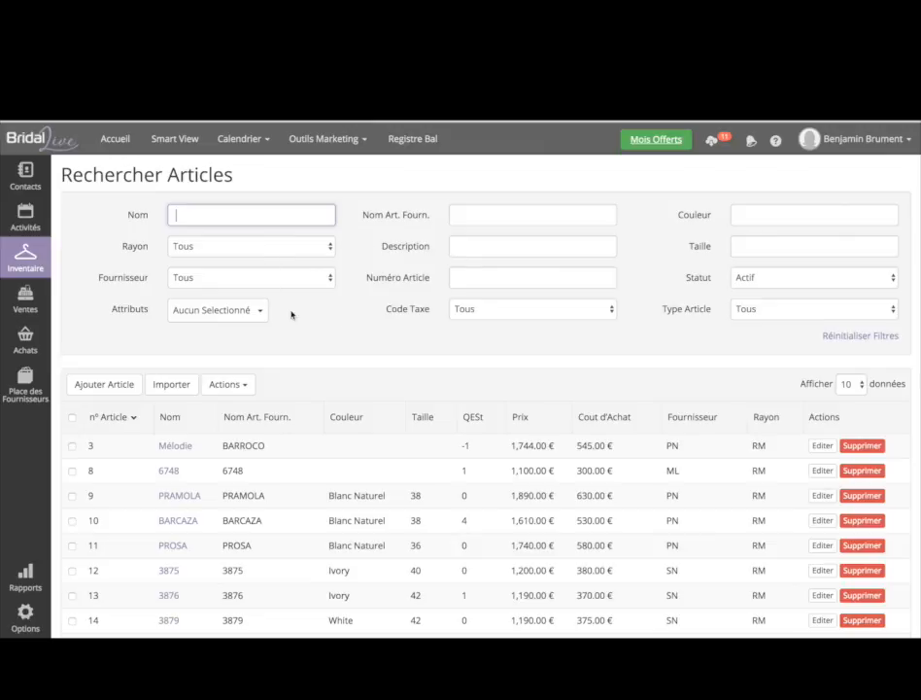
click(122, 386)
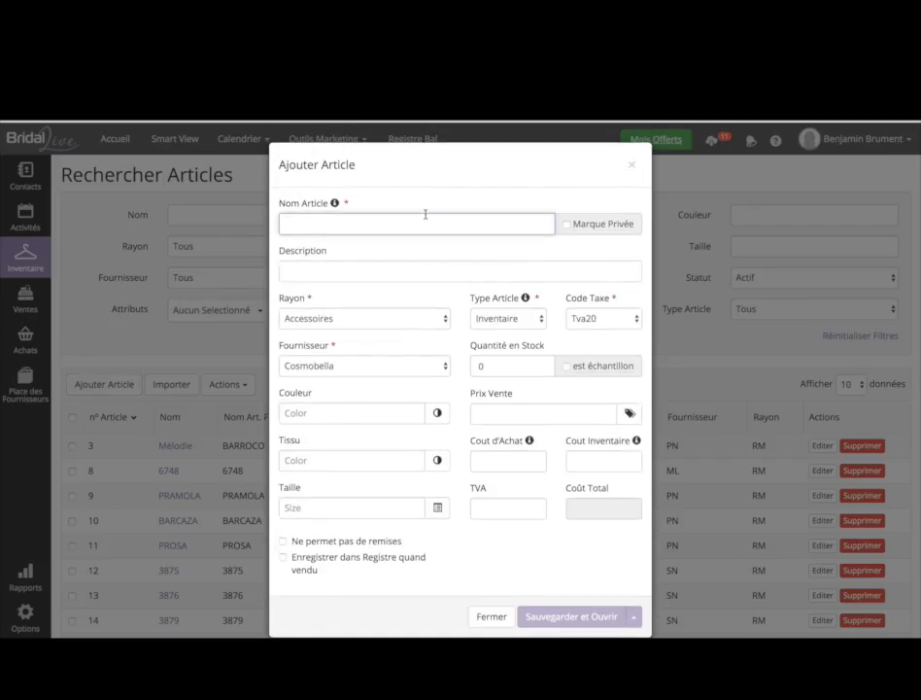
click(415, 221)
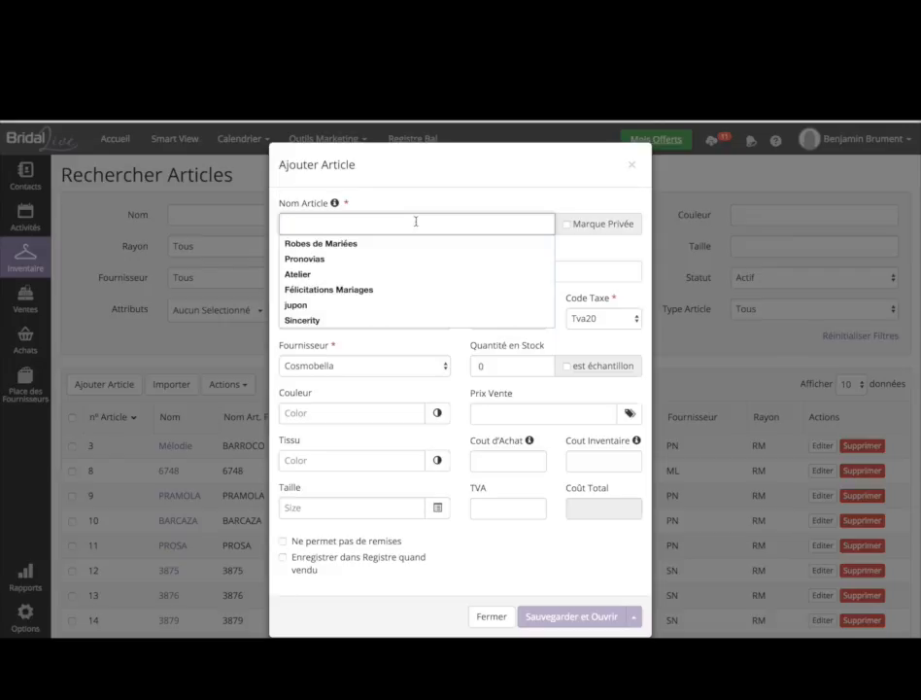
text(Denise)
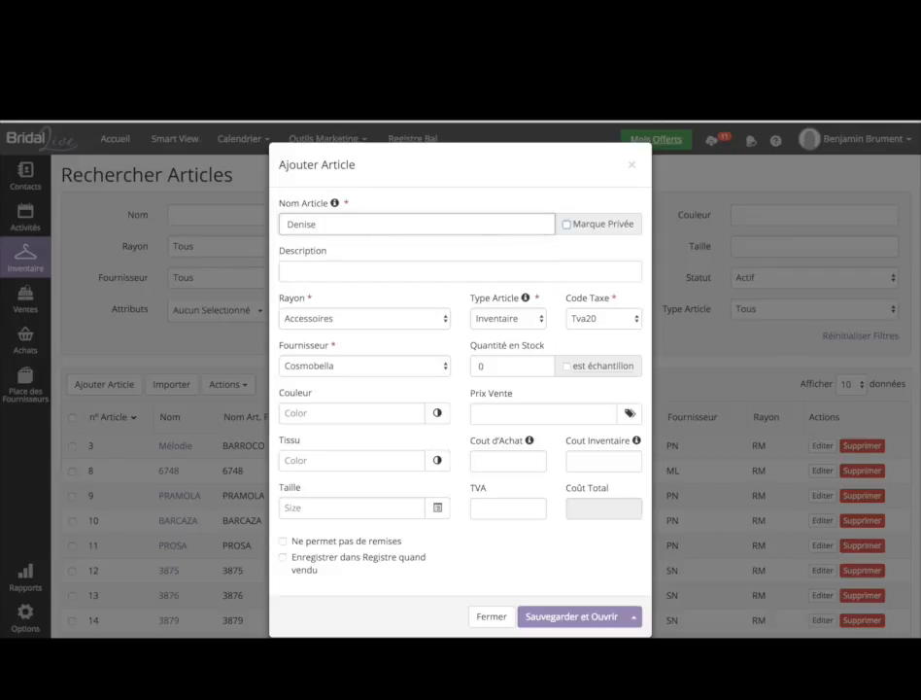
click(383, 273)
text(Tulle Dentelle)
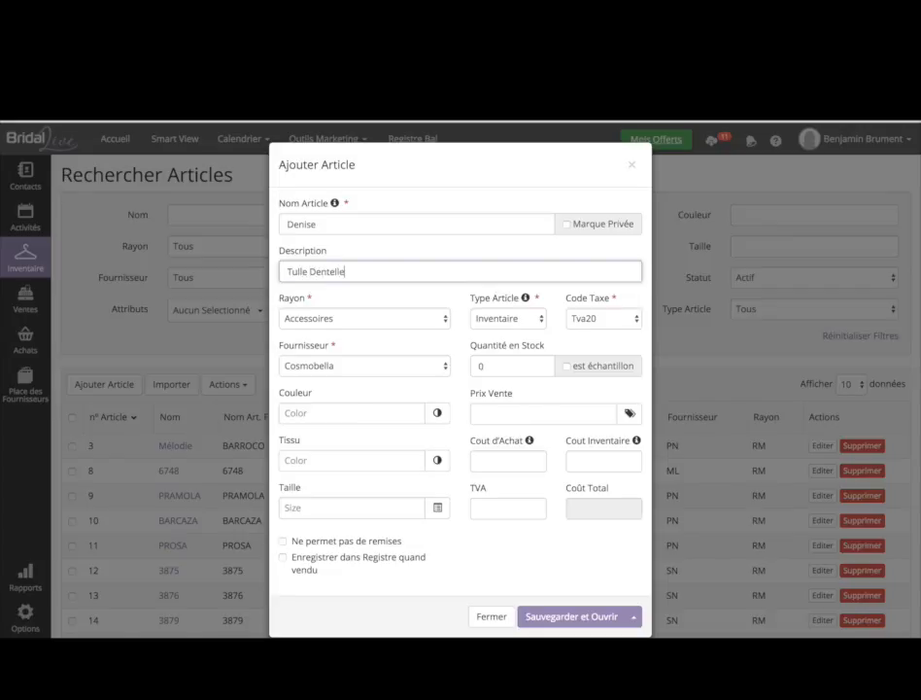
- Set the item's department to Robes de Mariees and supplier to Justin Alexander
click(413, 322)
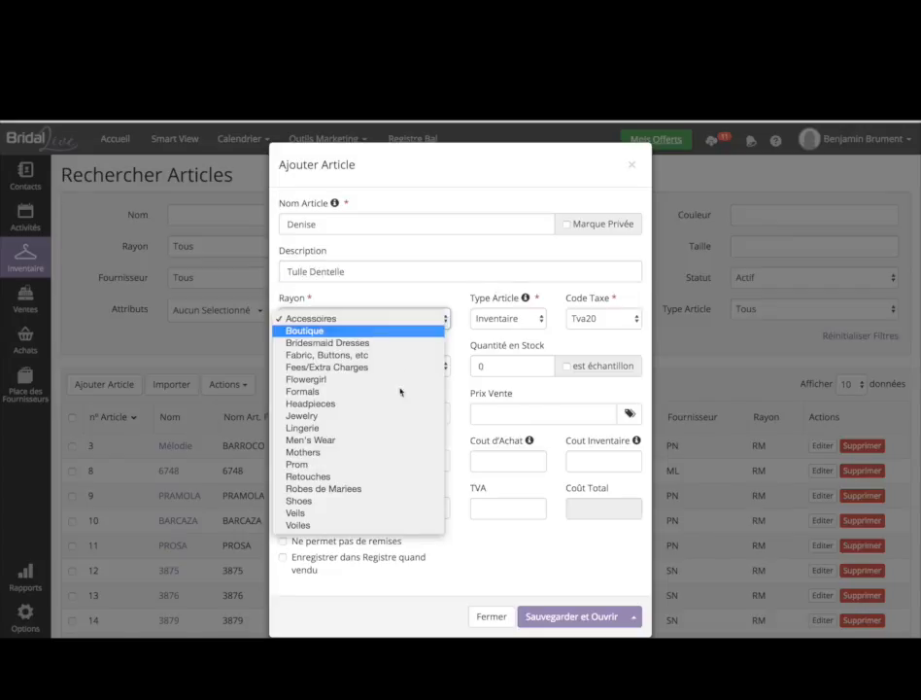
click(380, 494)
click(376, 364)
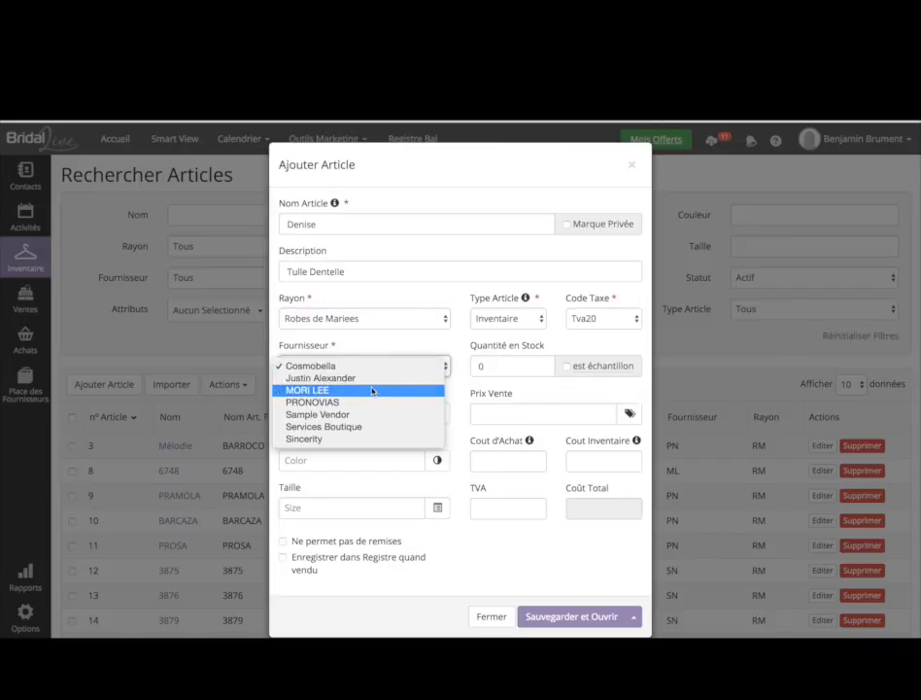
click(370, 377)
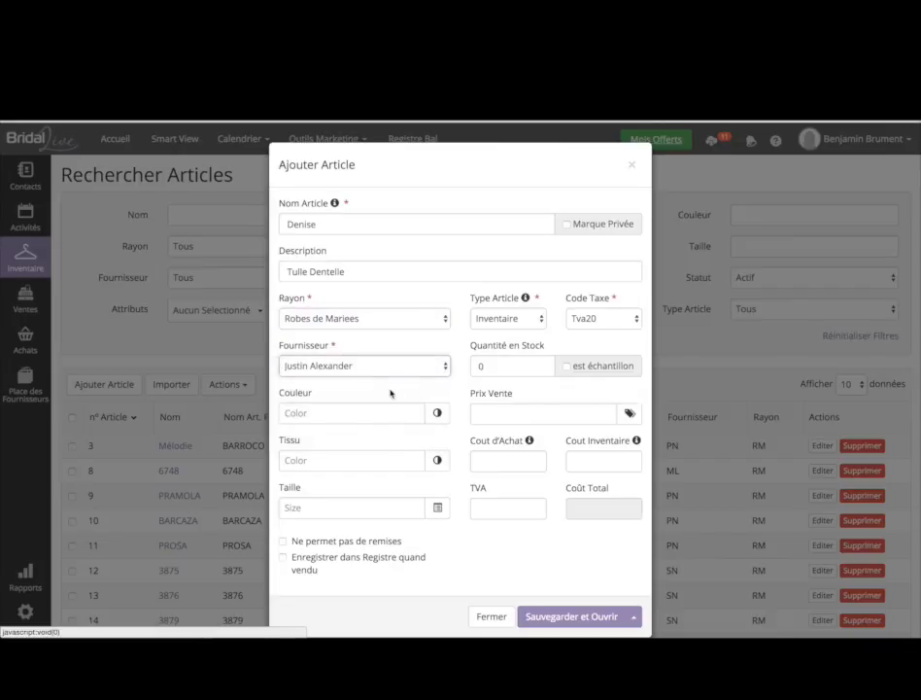
click(373, 415)
click(394, 394)
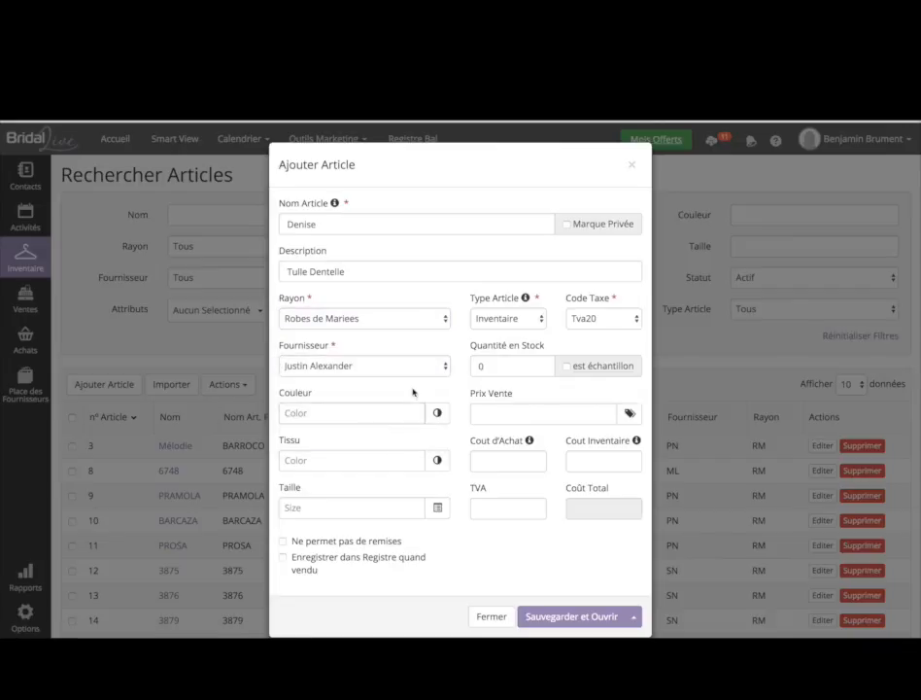
- Set the dress colour to White from the Robes de Mariées colour group
click(436, 415)
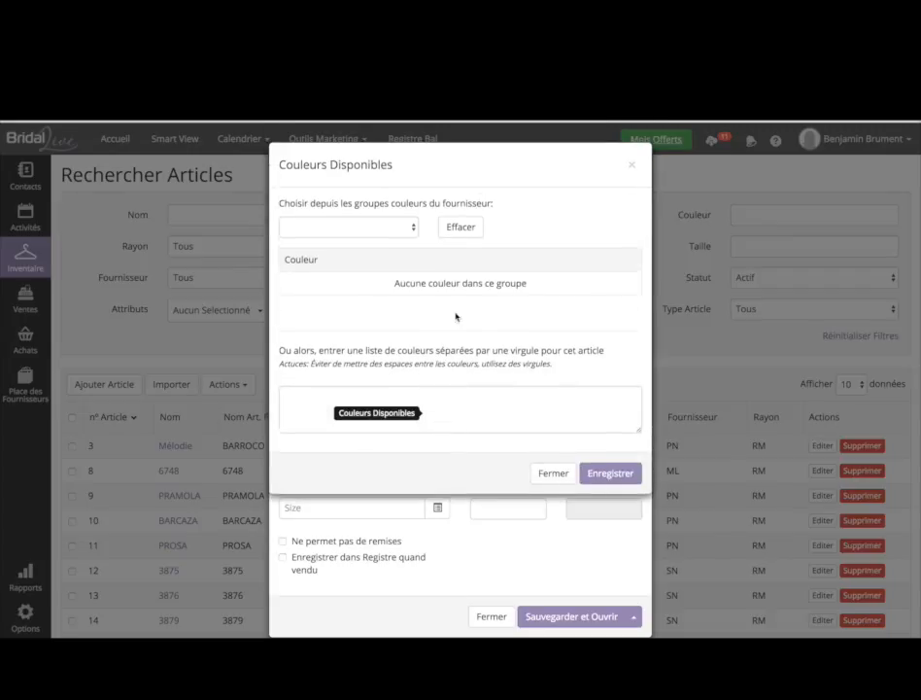
click(397, 229)
click(390, 237)
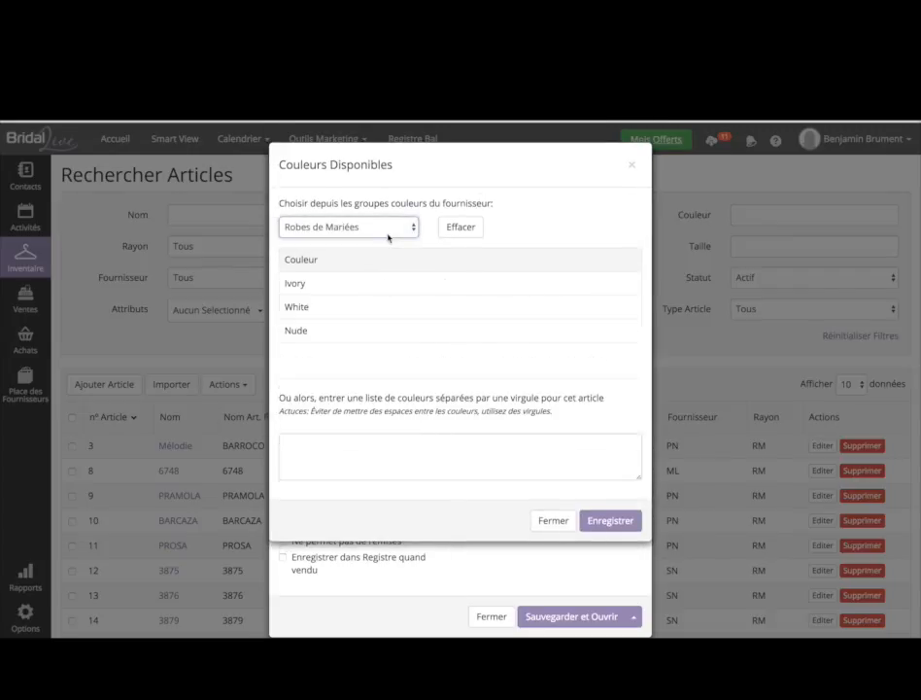
click(315, 305)
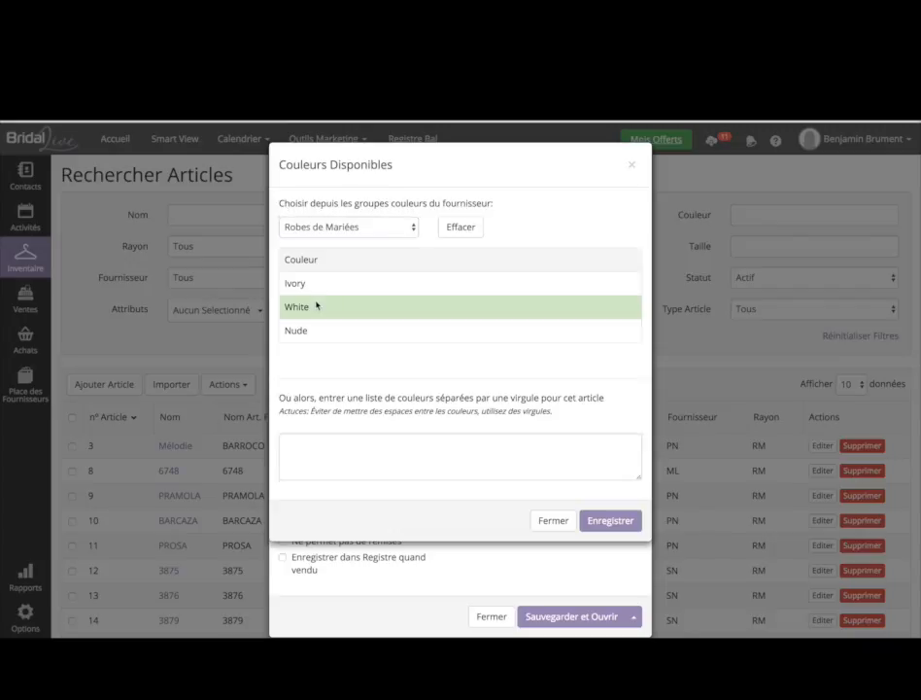
click(610, 520)
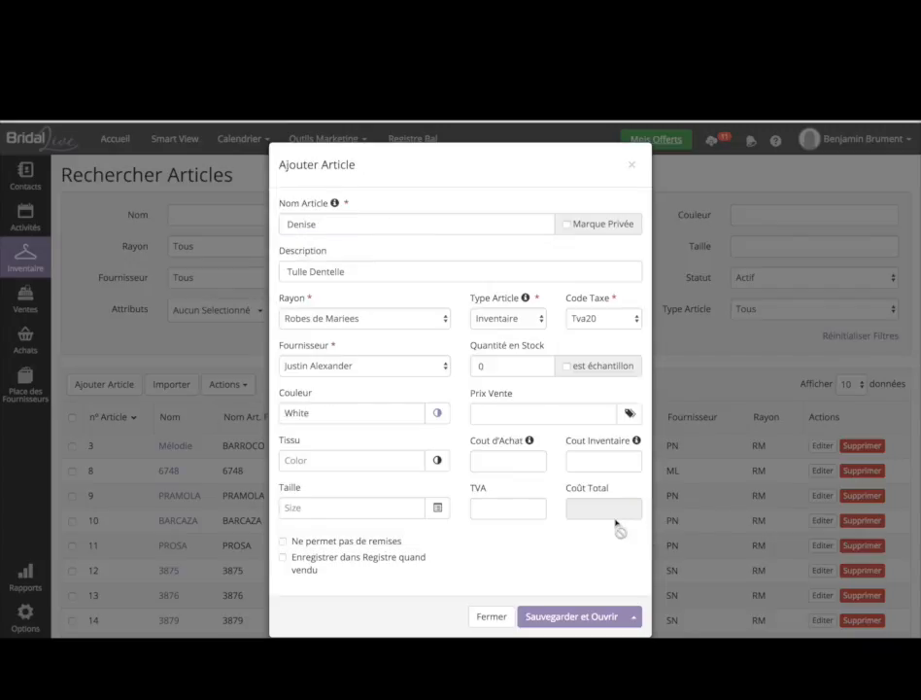
- Set the fabric colour to Ivory from the same Robes de Mariées group
click(436, 465)
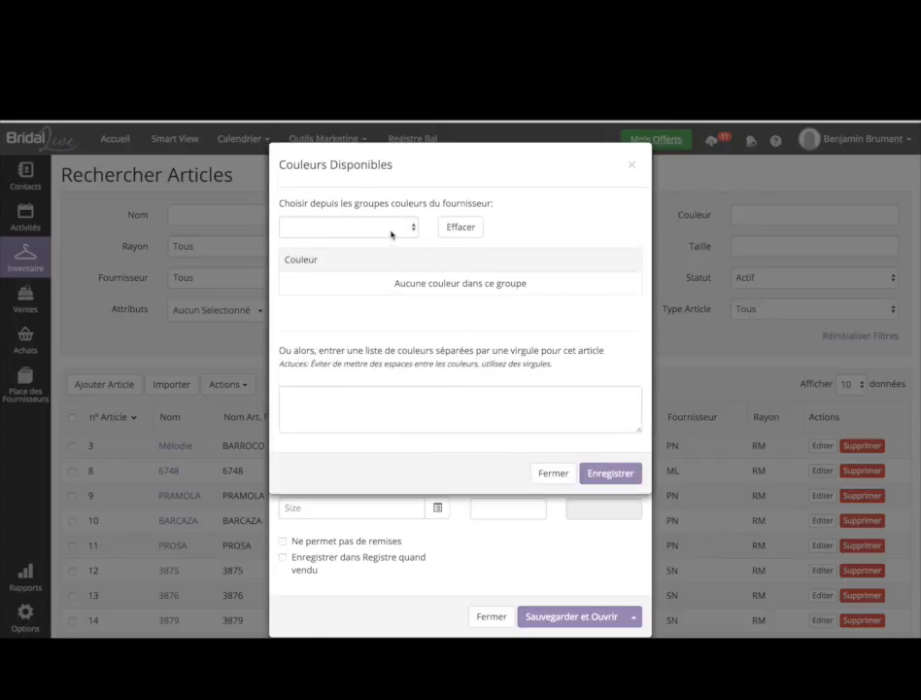
click(391, 229)
click(383, 238)
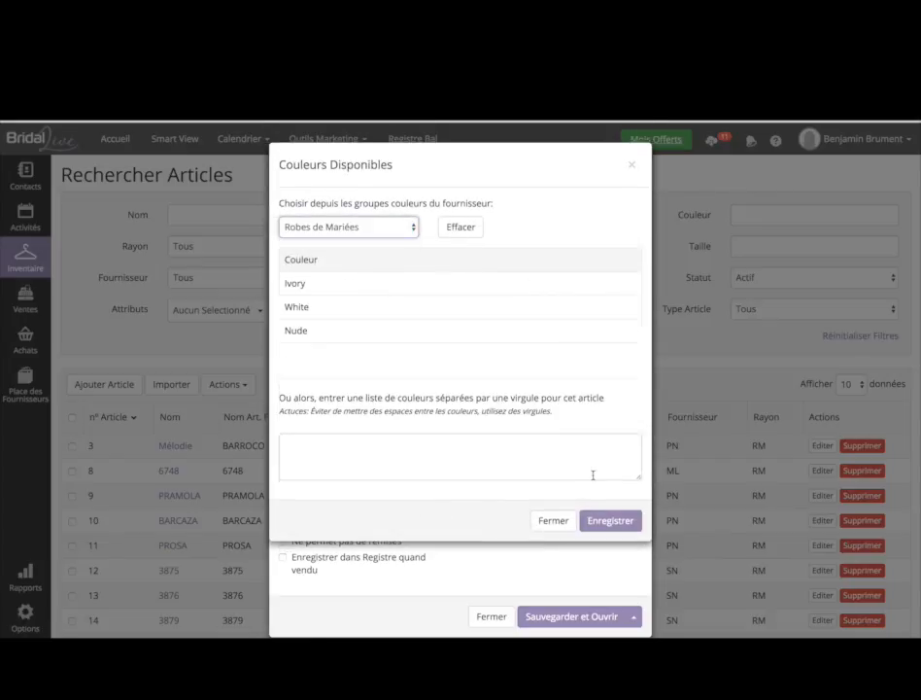
click(398, 291)
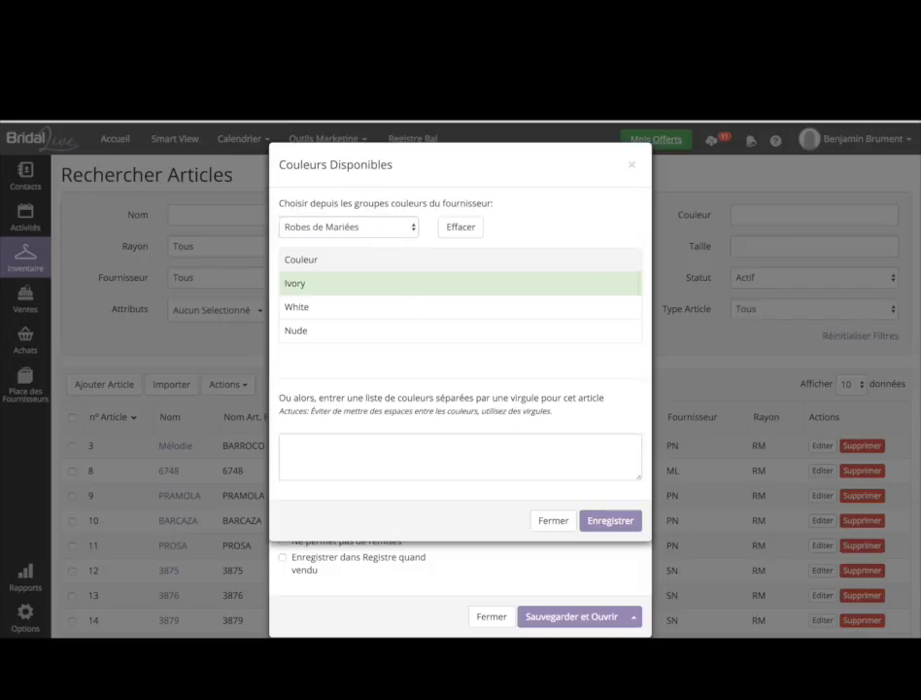
click(593, 519)
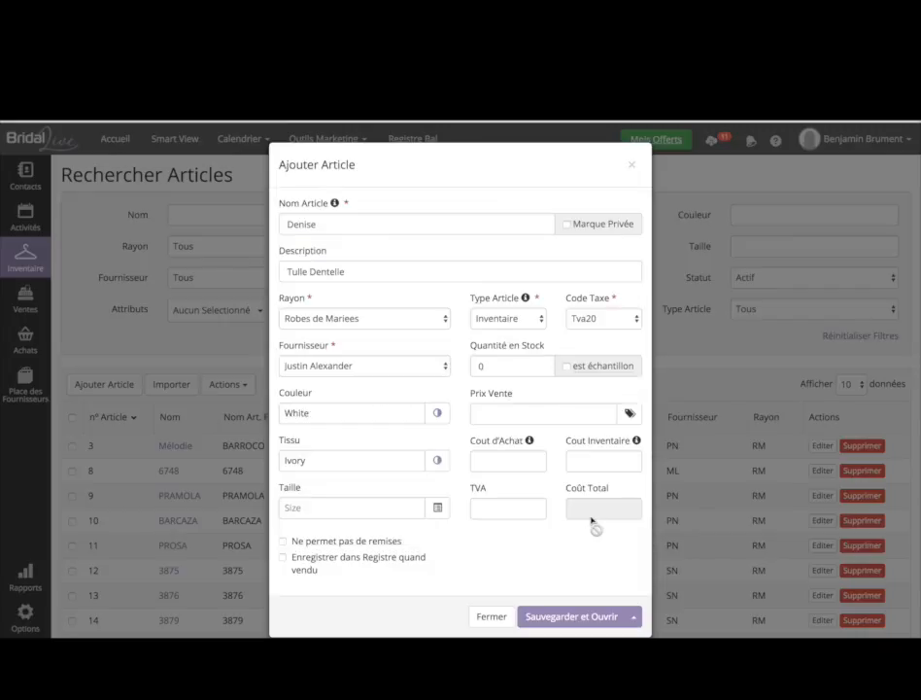
click(378, 509)
click(438, 514)
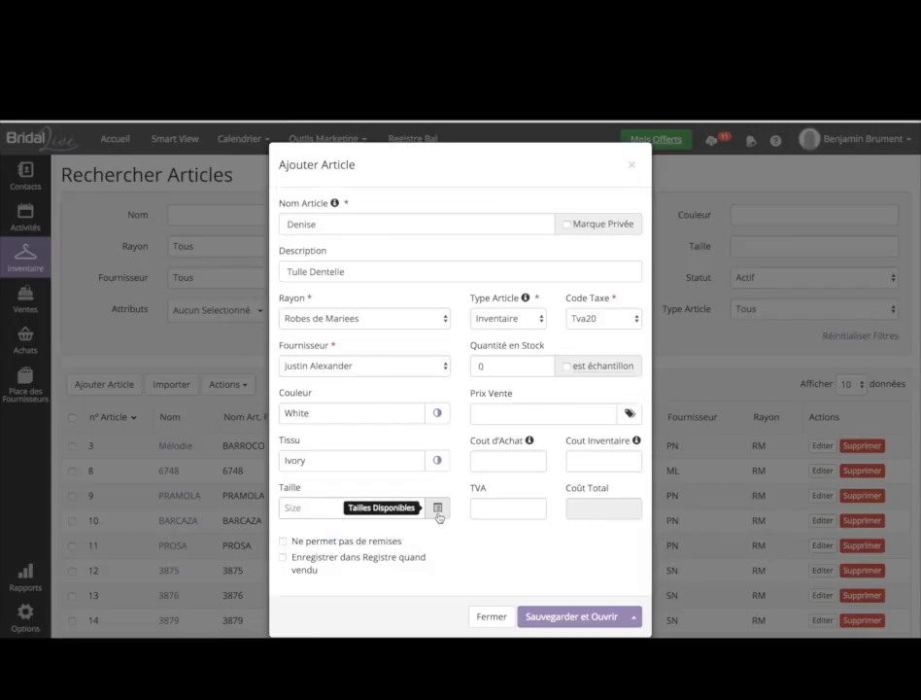
- Set the Denise dress size to 38
click(438, 510)
click(388, 207)
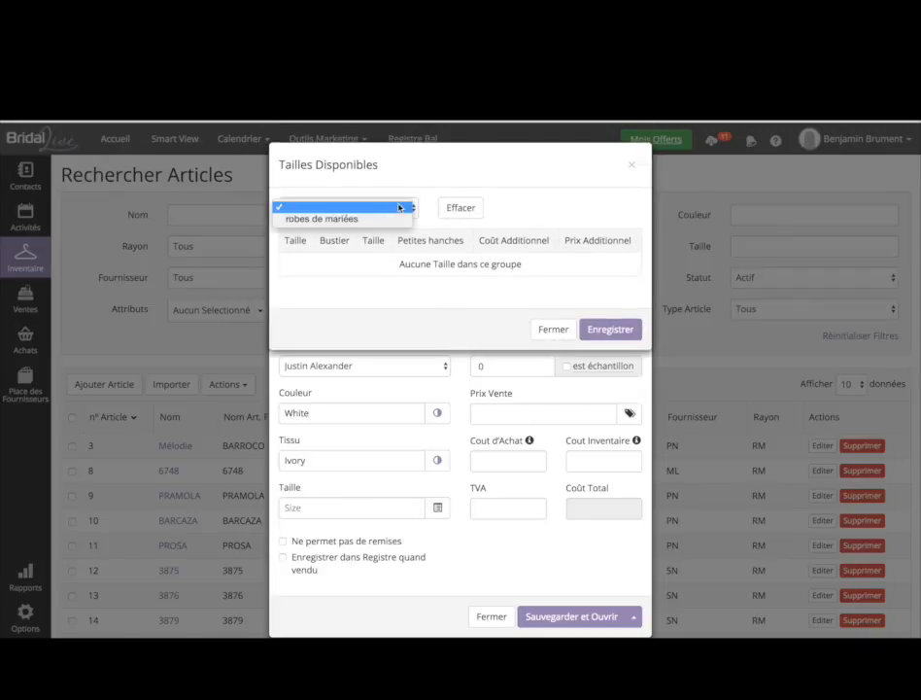
click(387, 220)
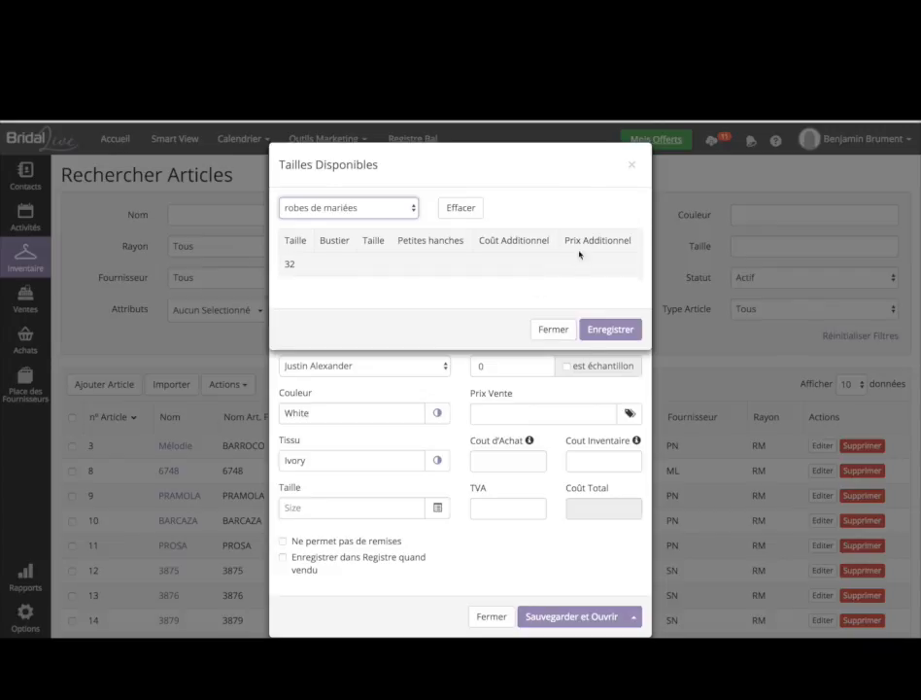
click(568, 329)
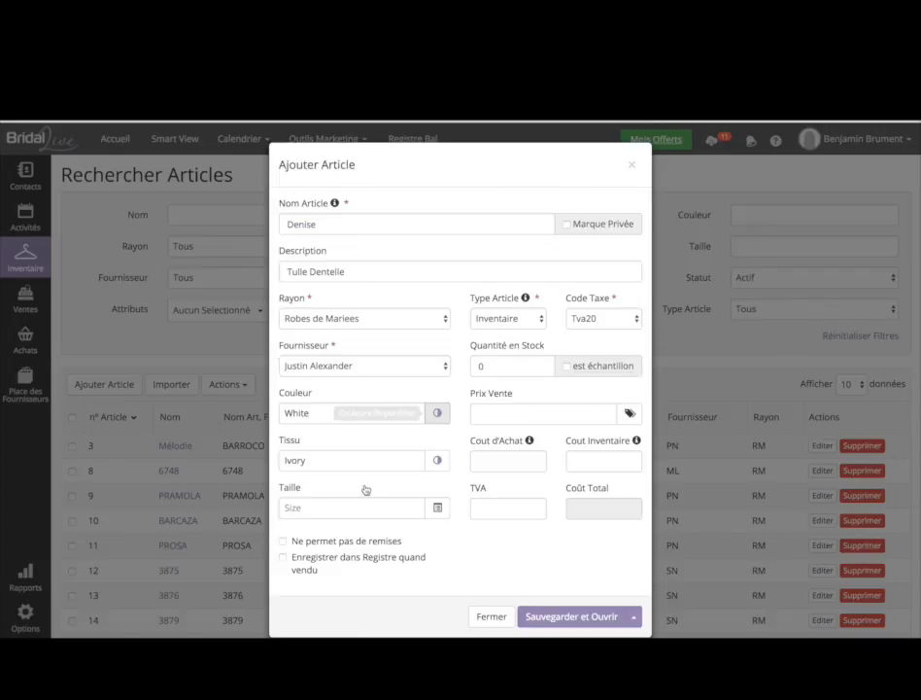
click(340, 515)
text(38)
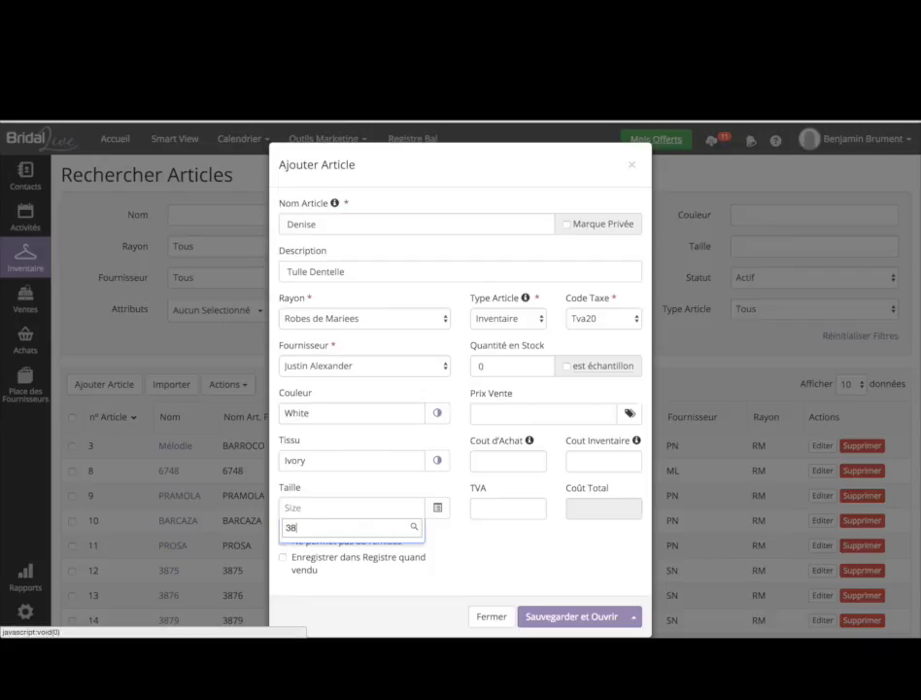
key(Return)
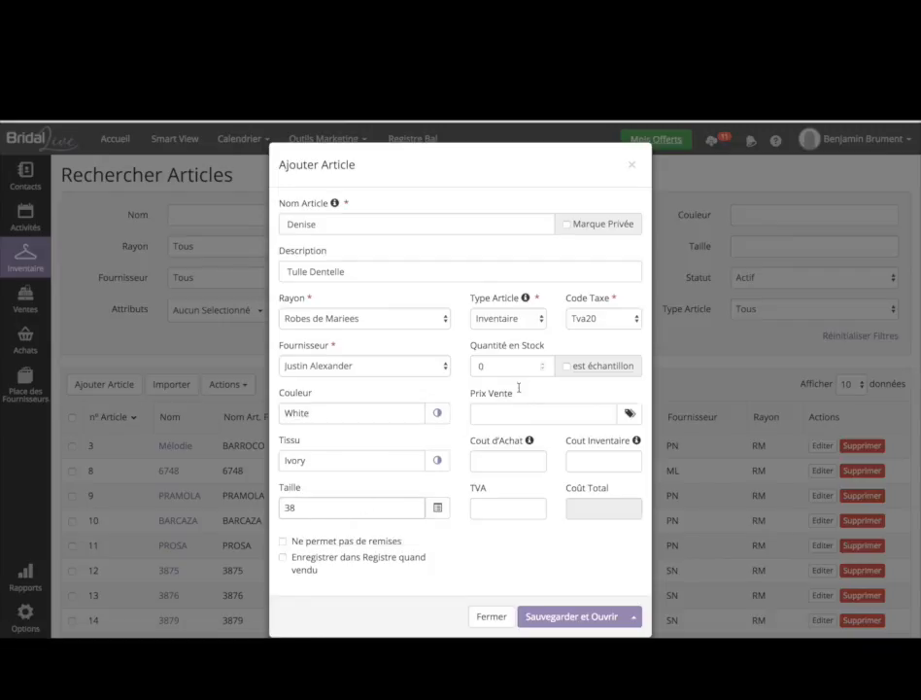
- Enter a purchase cost of 230, giving a total cost of 276.00 €
click(512, 462)
text(230)
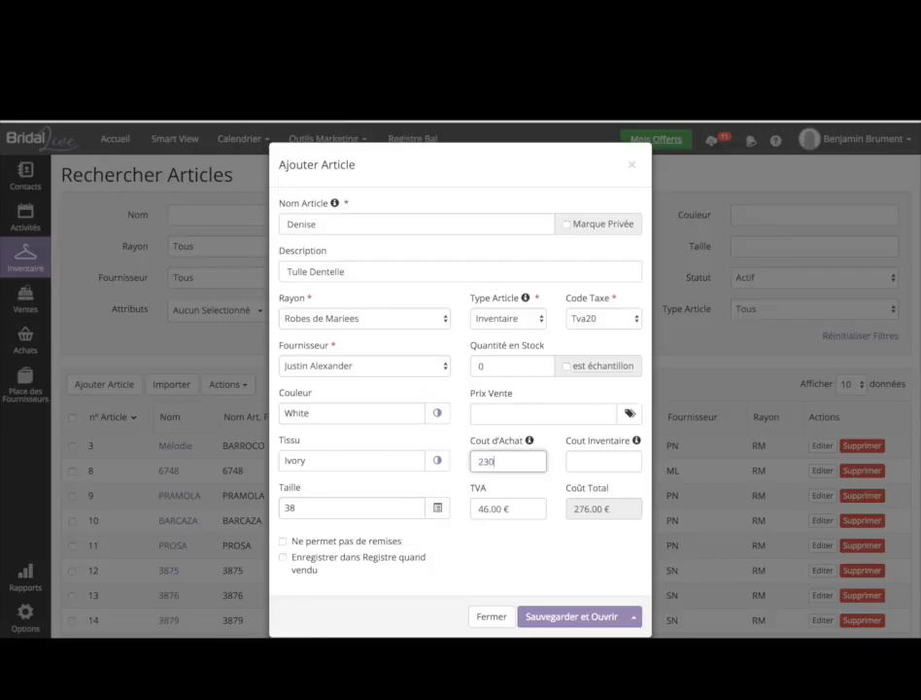
key(Tab)
- Enter 230 as the inventory cost and set the sale price to 3× cost (828.00 €)
text(230)
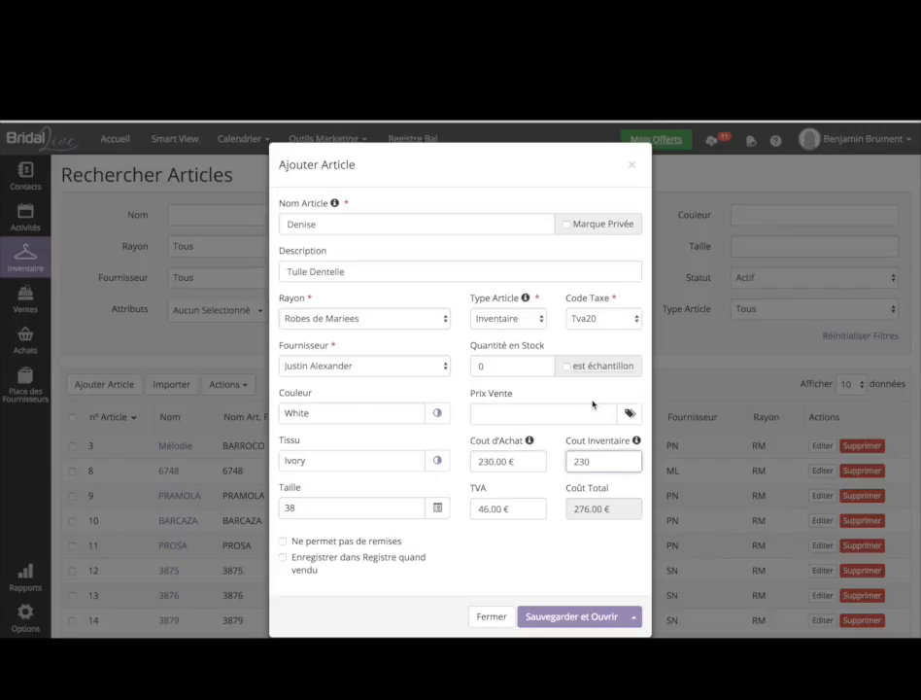
click(629, 414)
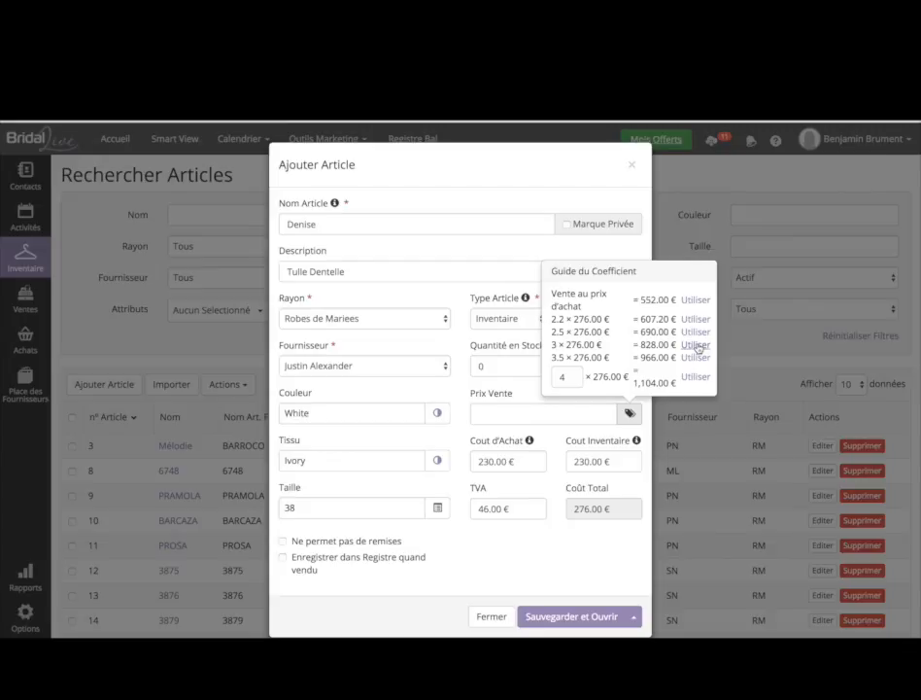
click(695, 345)
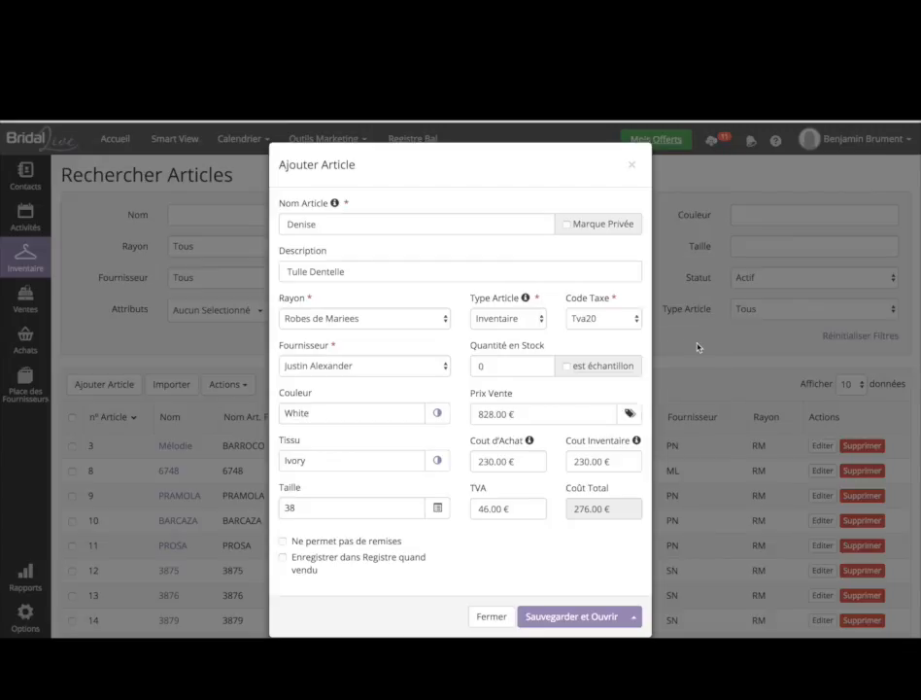
- Stock one piece marked as a sample, keep type Inventaire with Tva20, and save the Denise dress
click(530, 369)
mouse_move(581, 369)
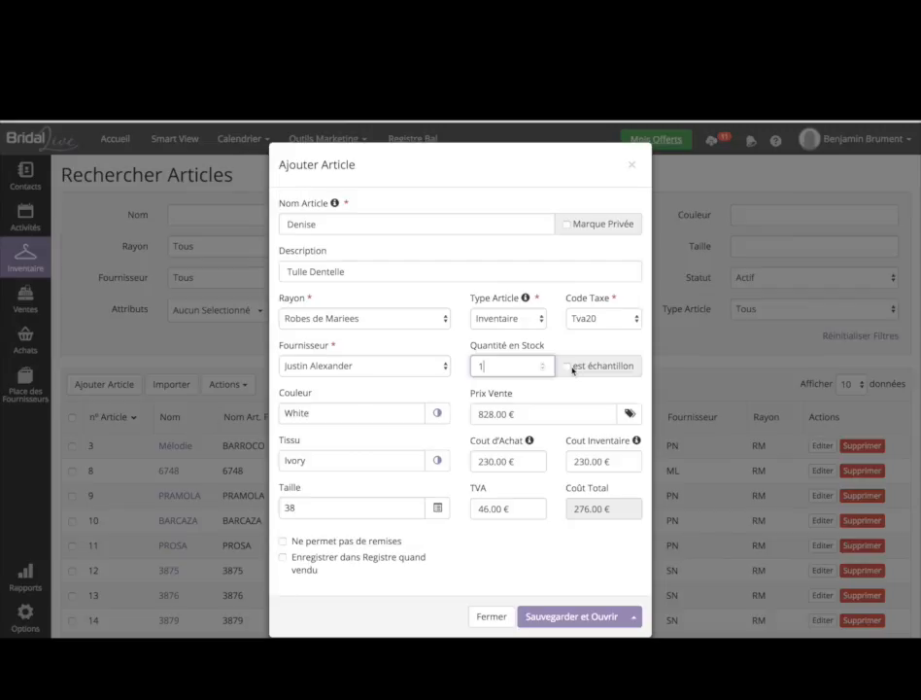
click(567, 367)
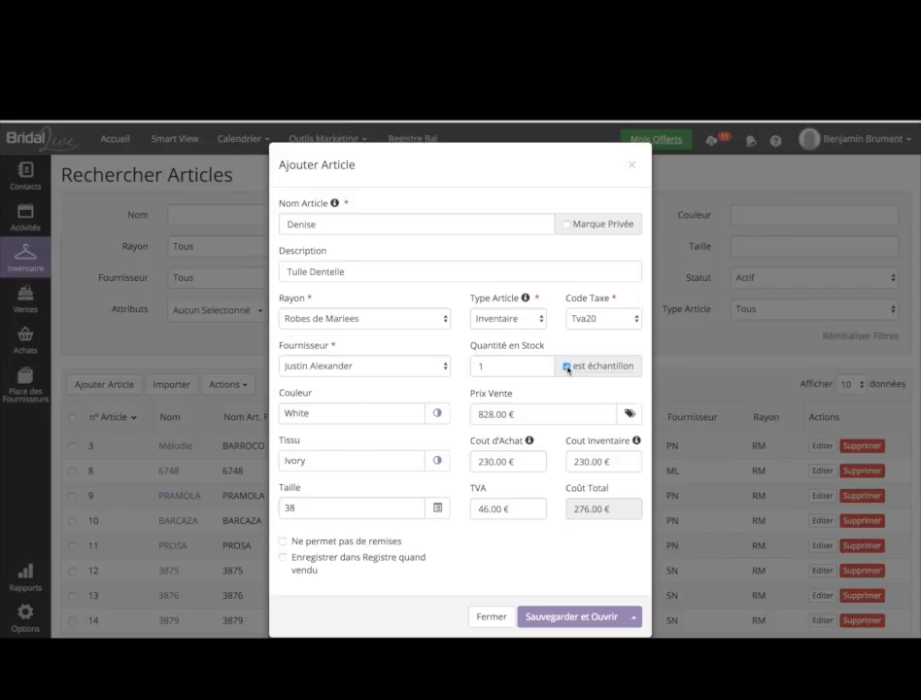
click(532, 329)
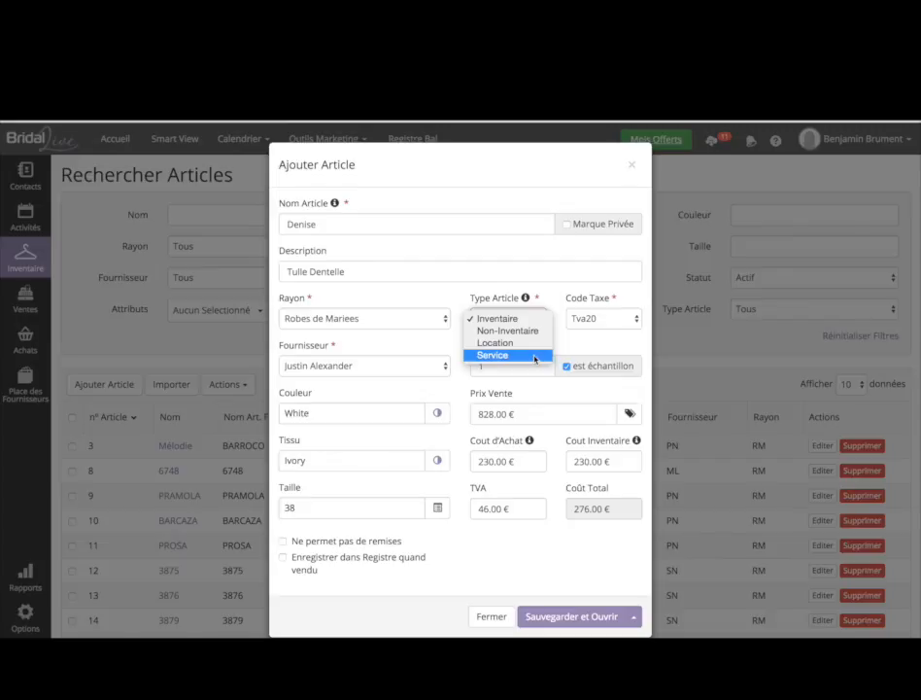
click(632, 318)
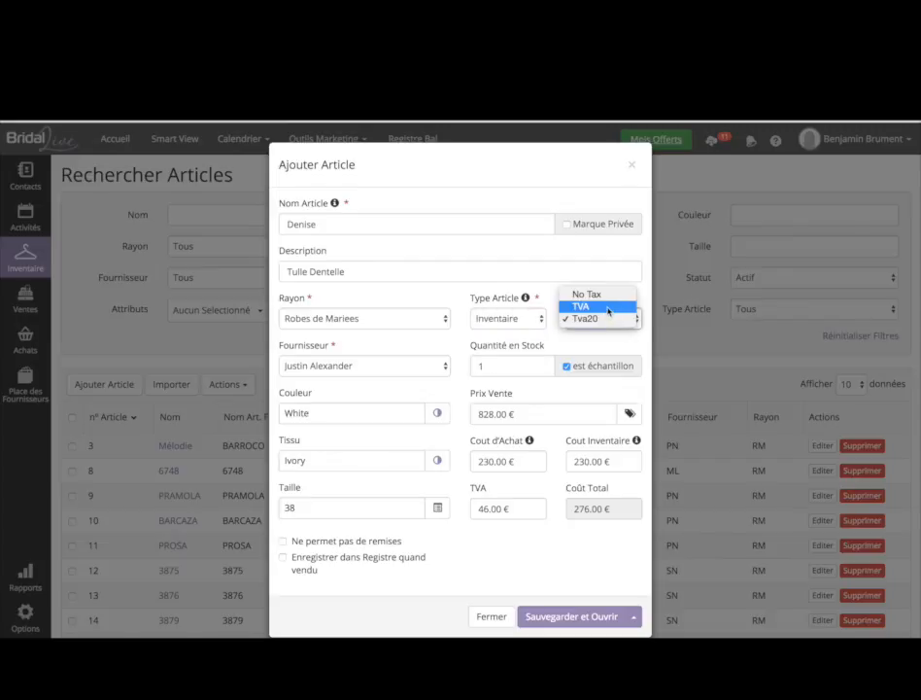
click(604, 319)
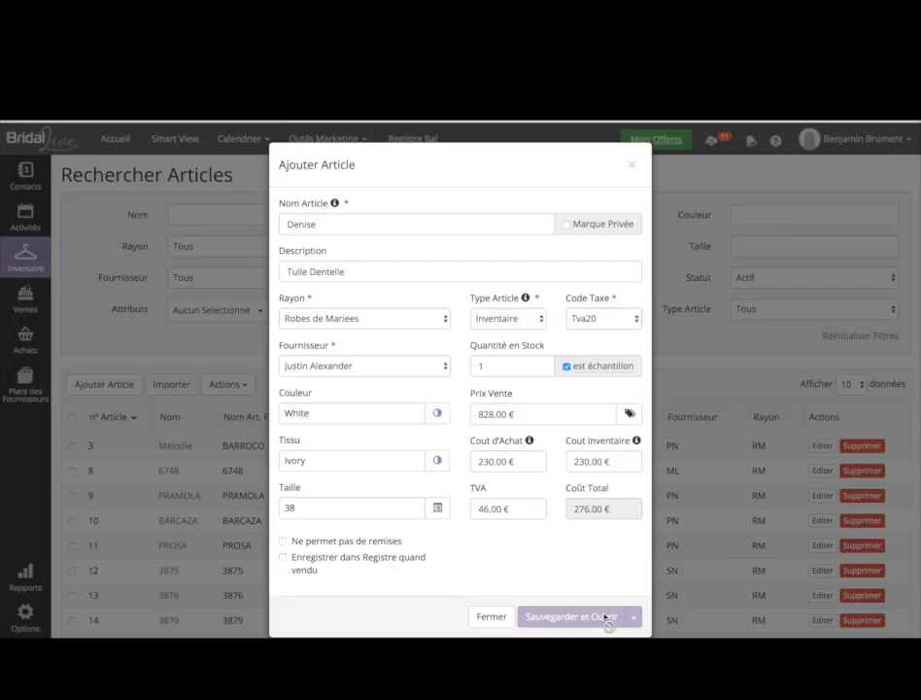
click(604, 617)
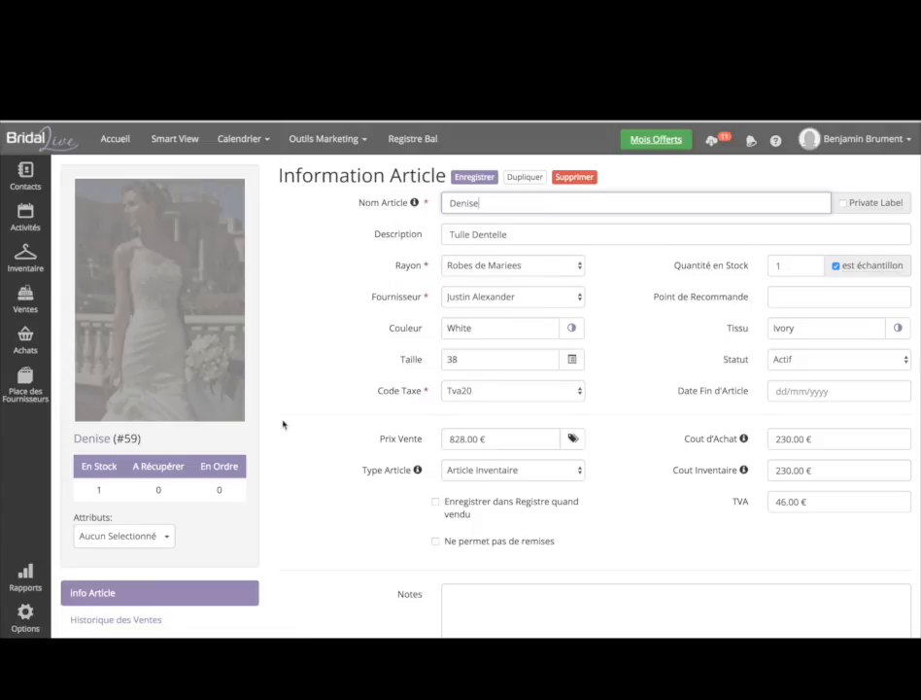
- Open the Denise dress's photo management and cancel the photo import
scroll(282, 424, down, 1)
mouse_move(171, 170)
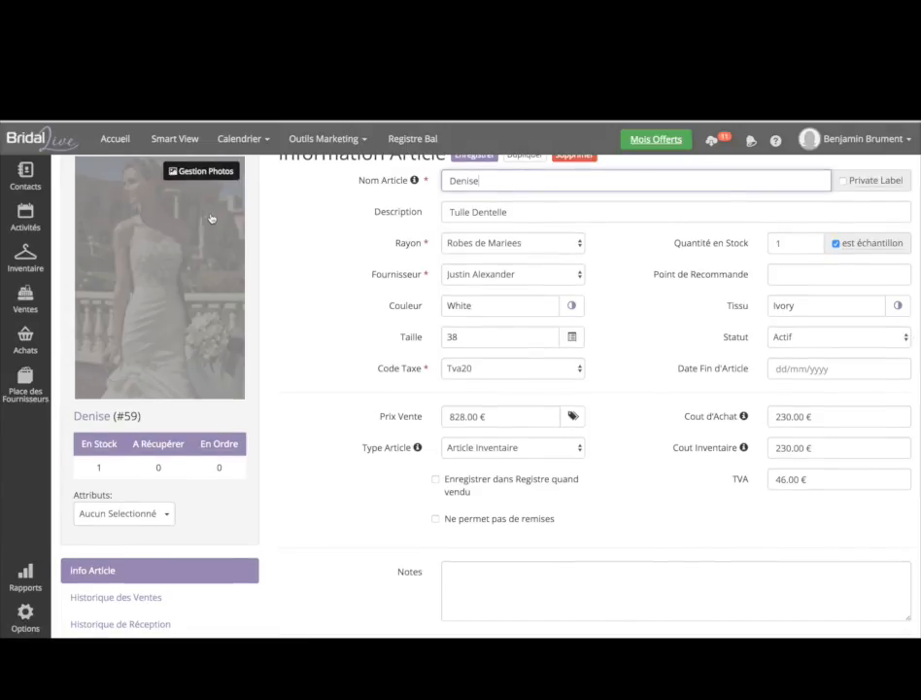
scroll(214, 215, up, 1)
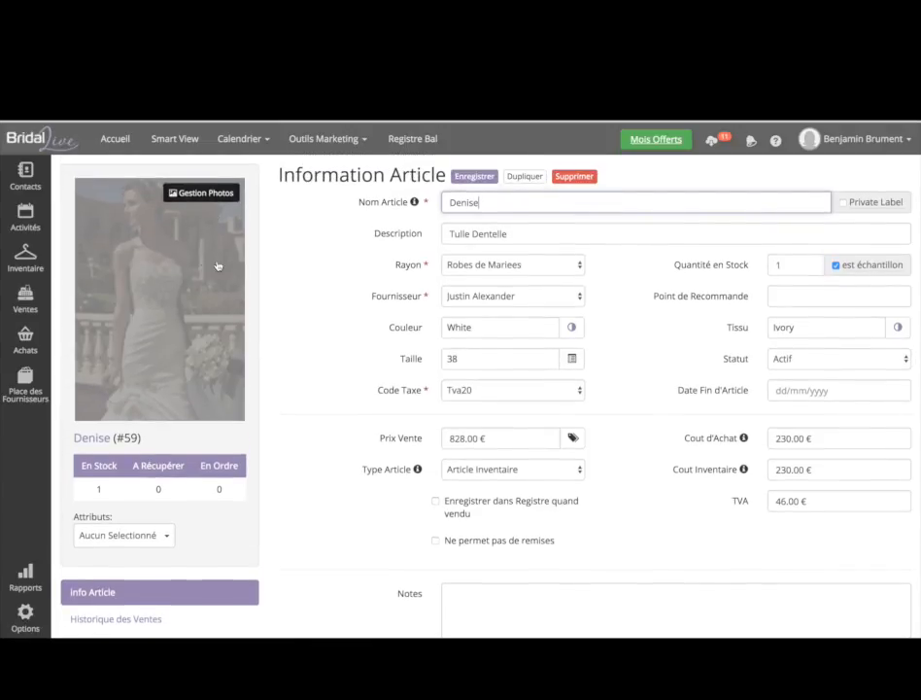
click(206, 193)
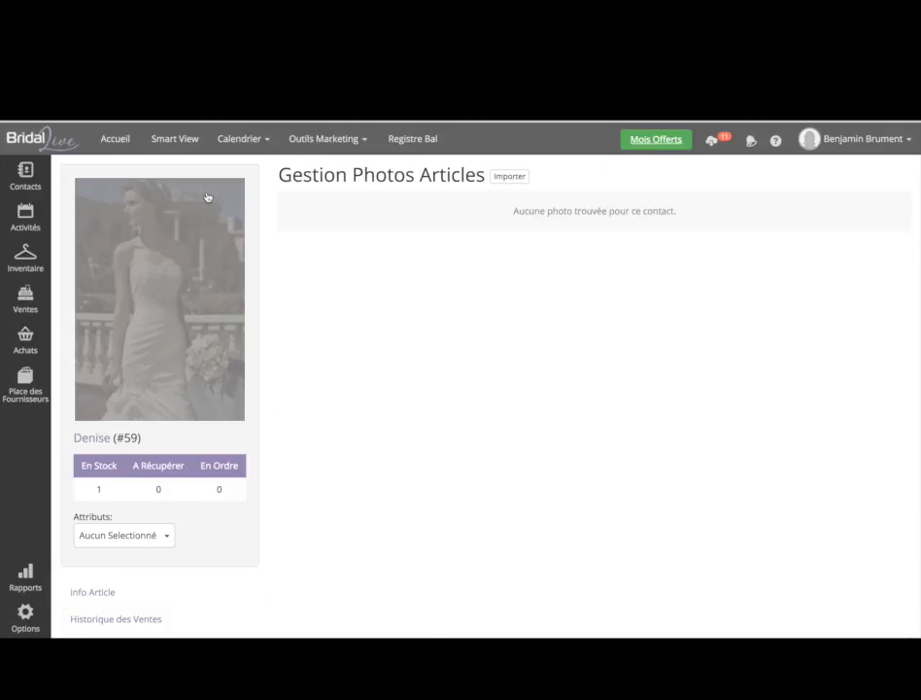
click(523, 181)
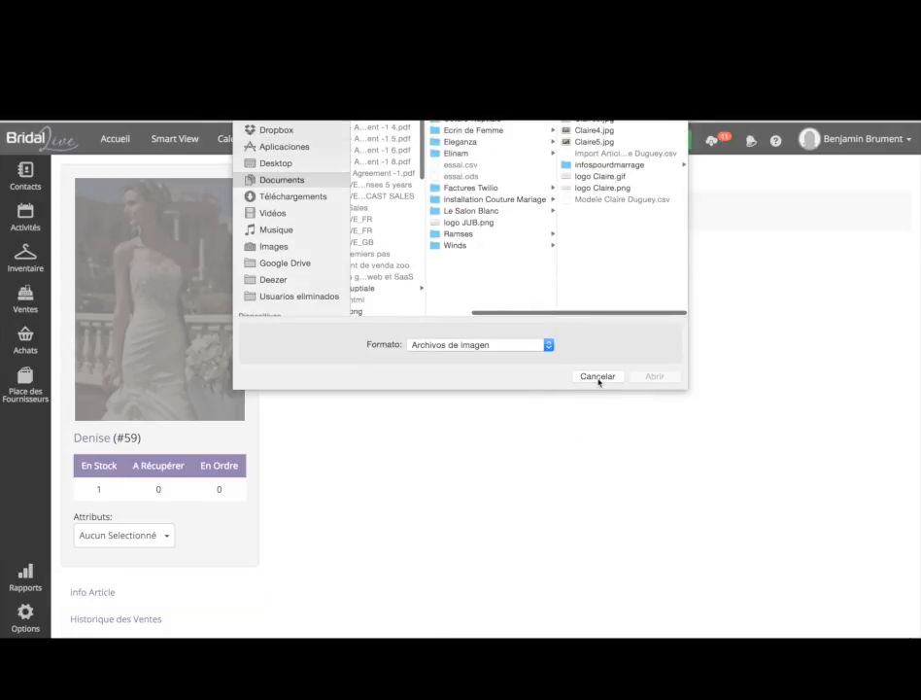
click(598, 376)
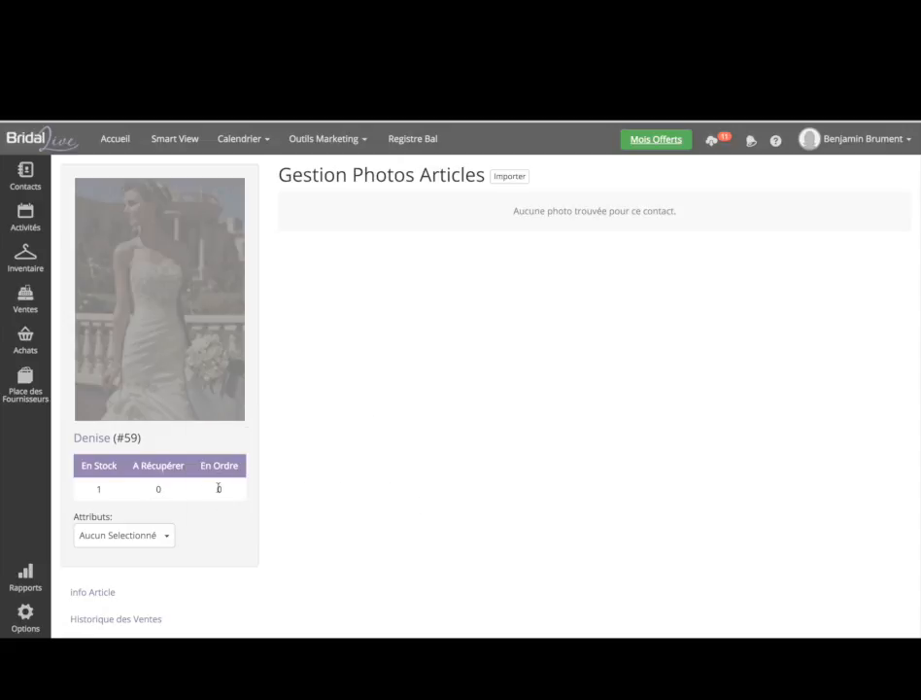
- Review the Denise dress's sales history and reception history
scroll(219, 486, down, 1)
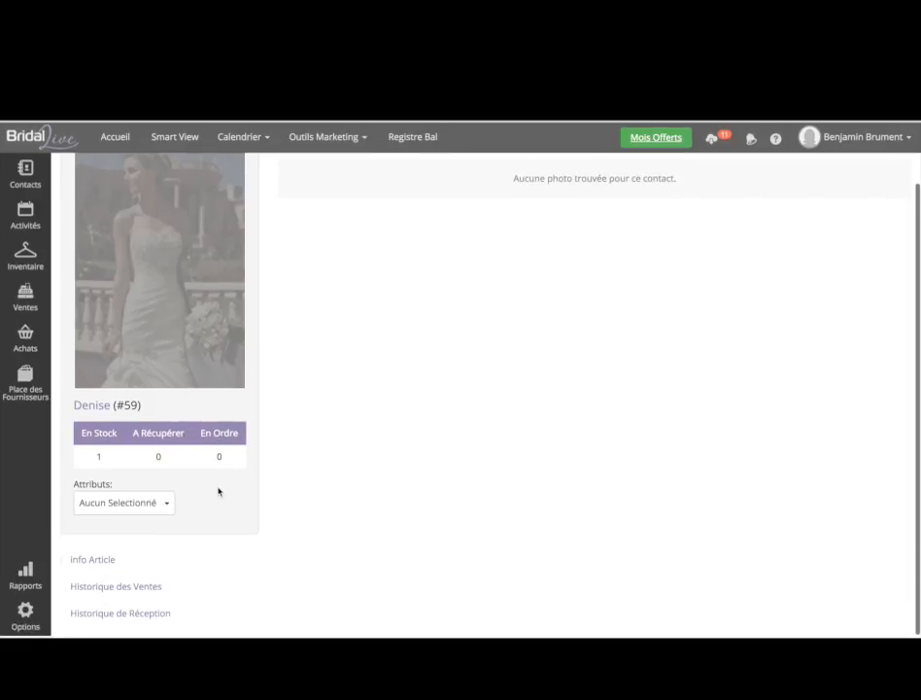
click(141, 586)
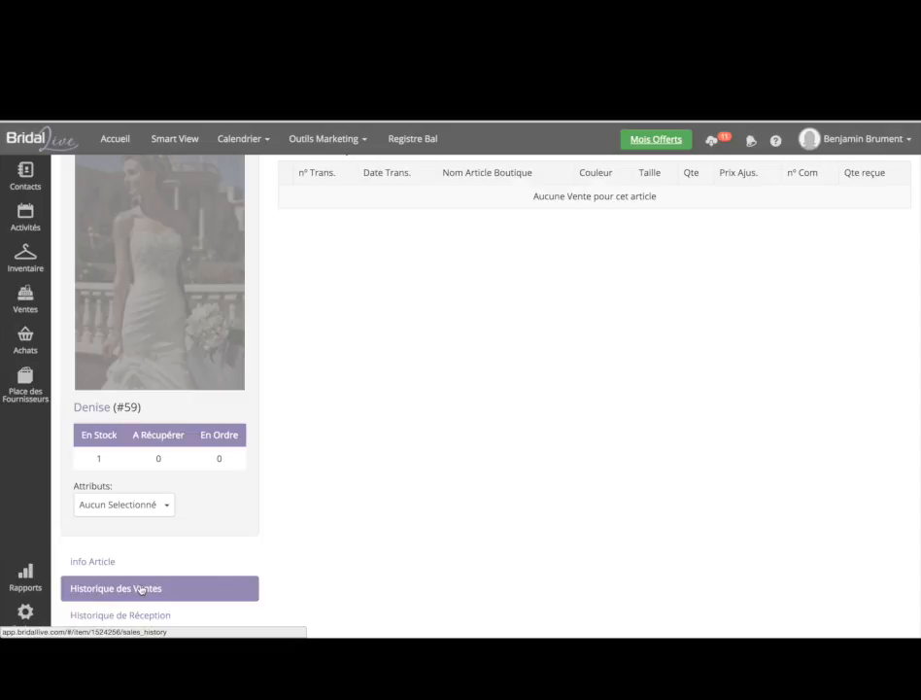
scroll(558, 327, up, 1)
scroll(558, 328, down, 1)
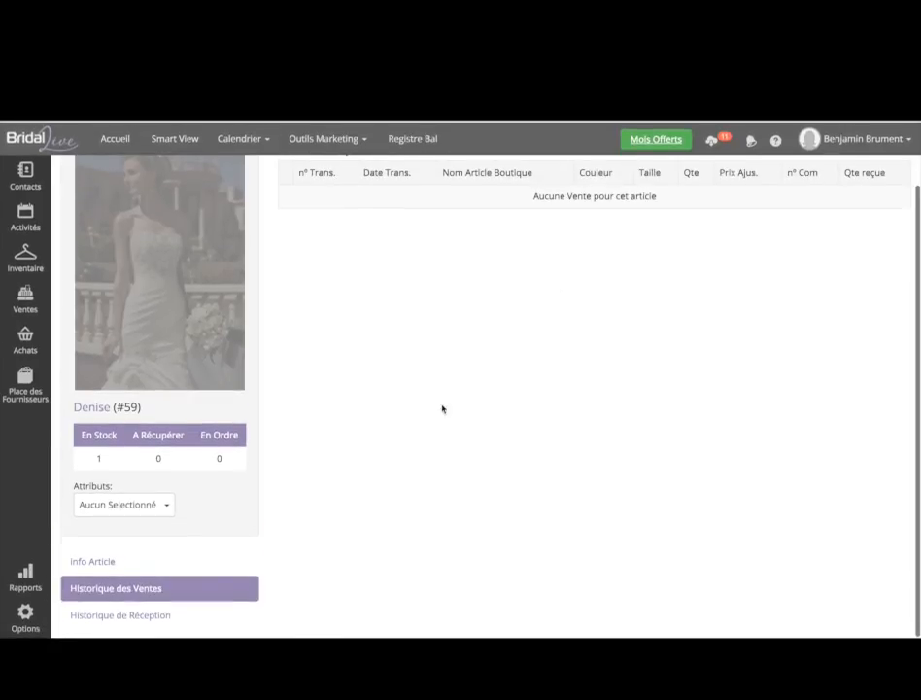
click(161, 614)
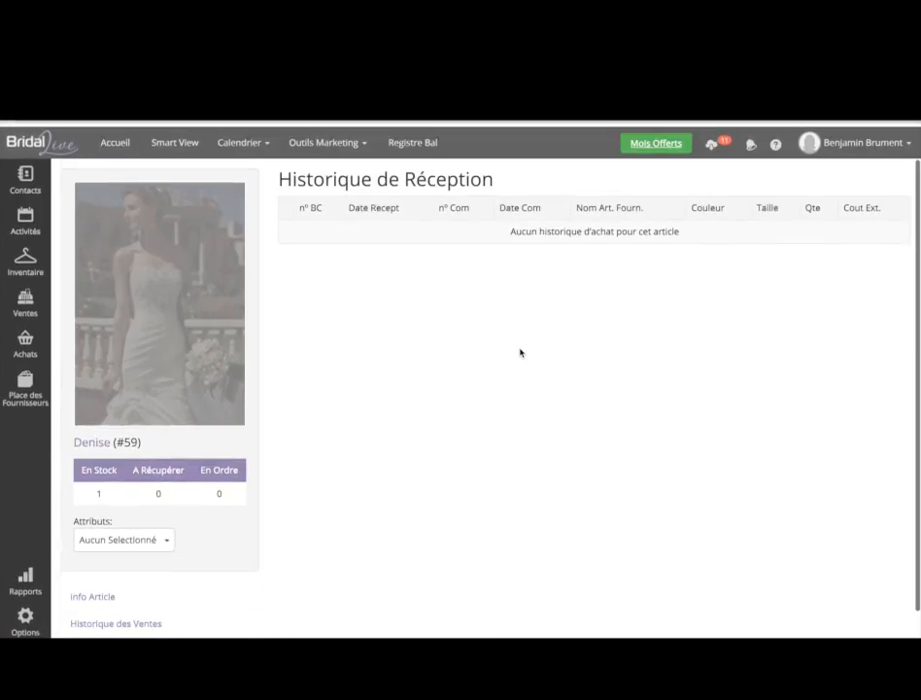
scroll(520, 353, down, 1)
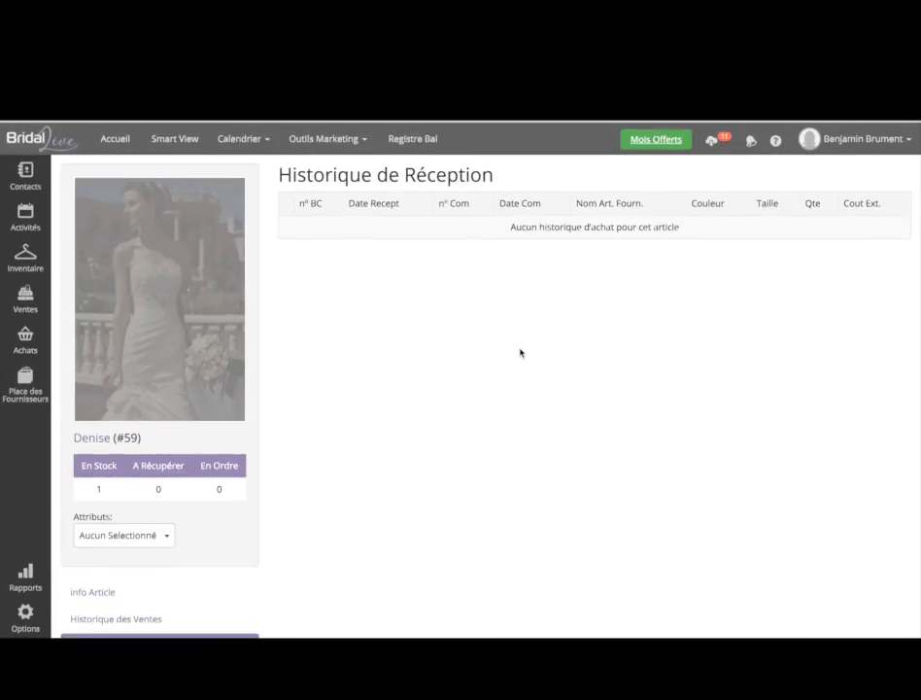
mouse_move(26, 255)
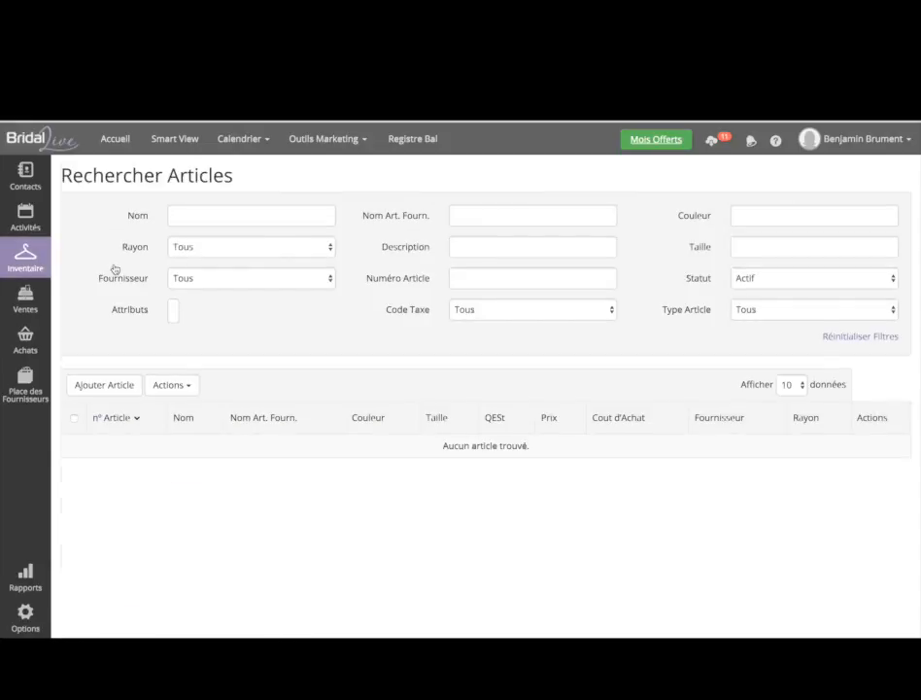
click(175, 385)
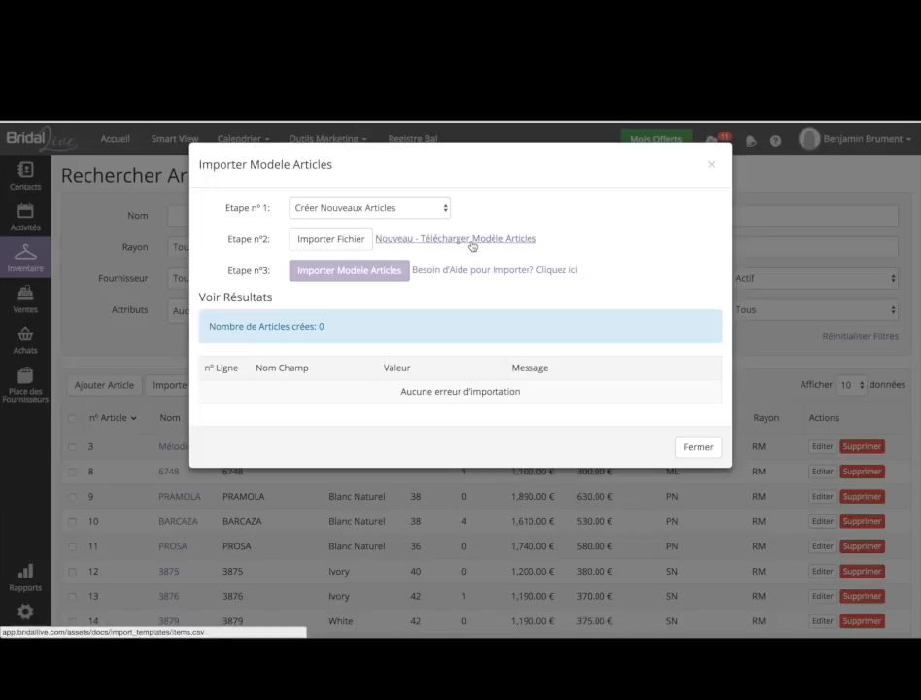
click(353, 248)
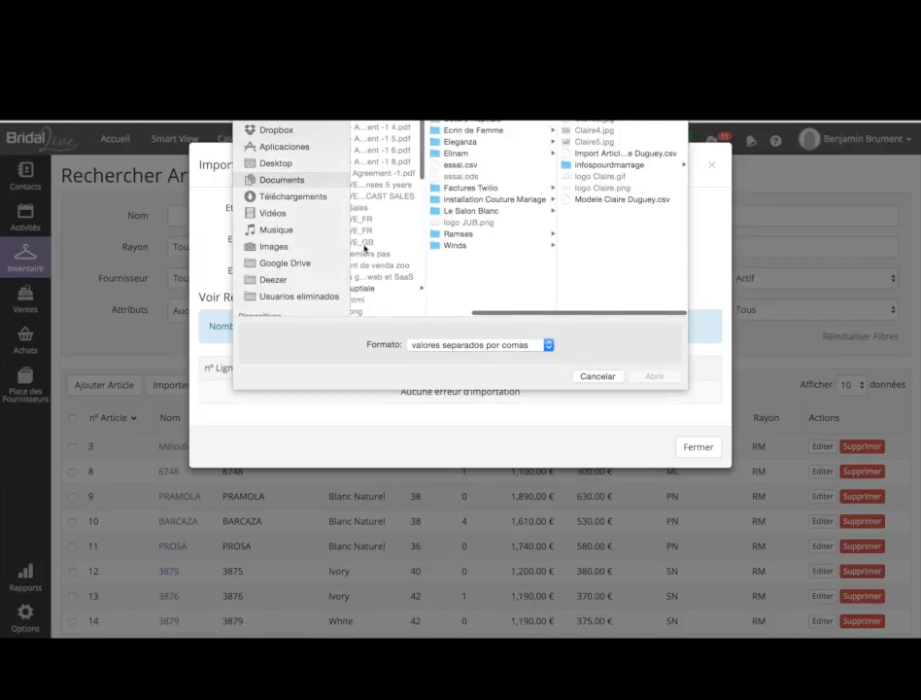
click(596, 376)
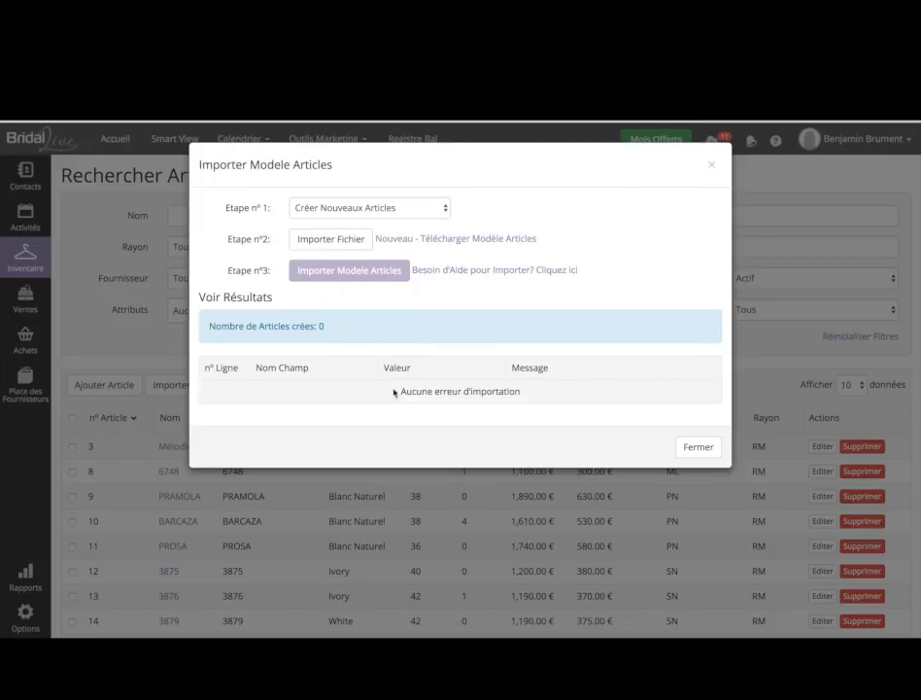
click(699, 447)
mouse_move(30, 397)
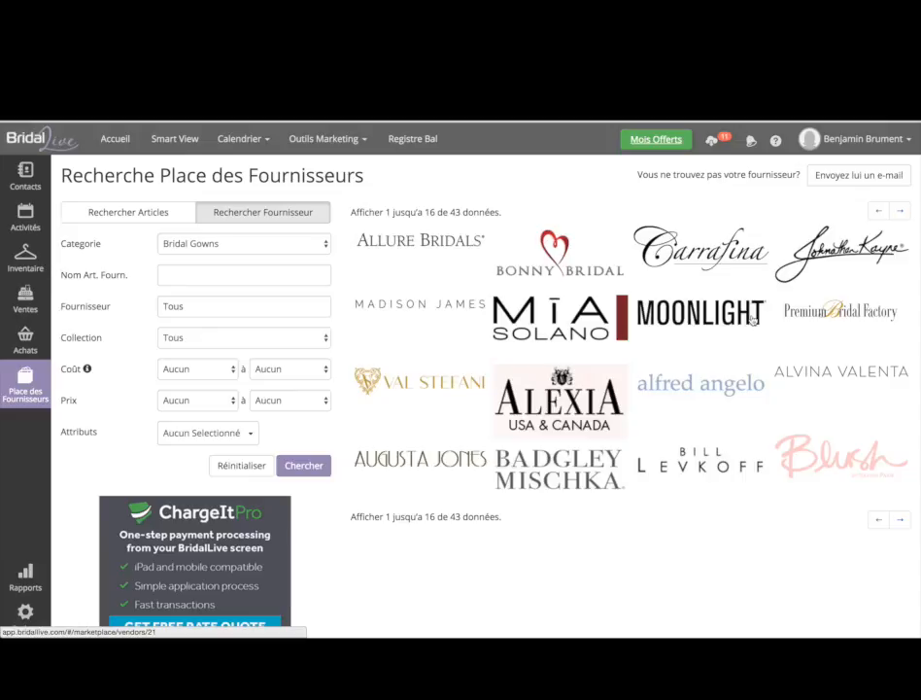
- Add Alfred Angelo dress 225 to the download list from its vendor profile and view that list
click(720, 386)
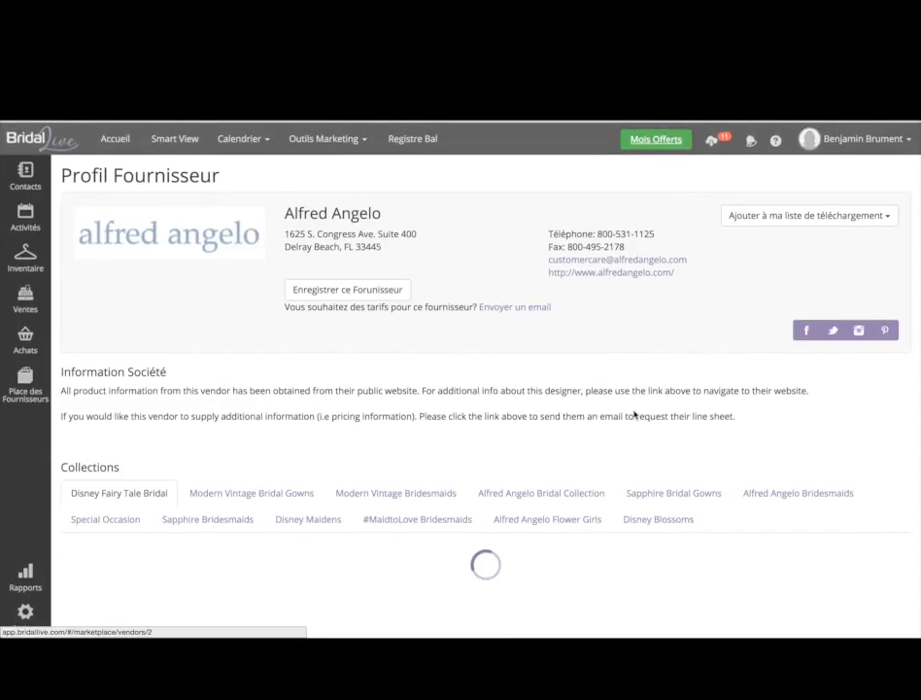
scroll(573, 434, down, 6)
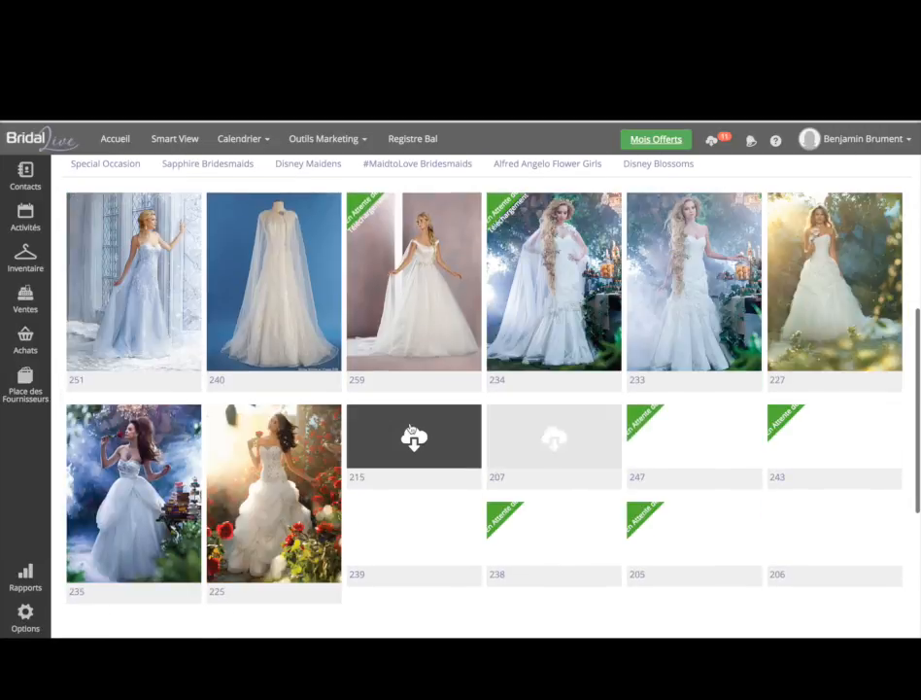
scroll(410, 429, down, 2)
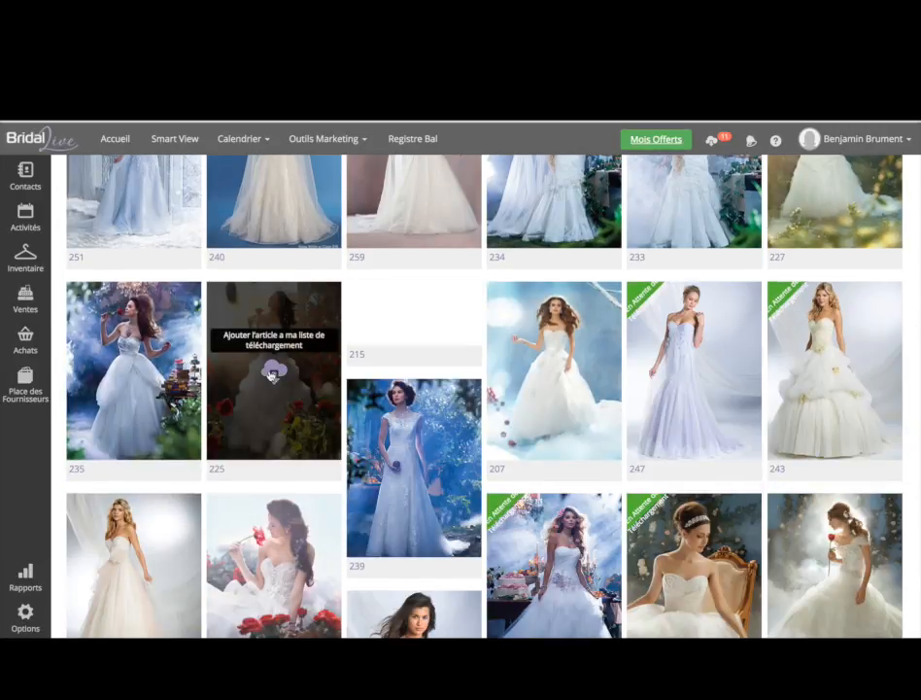
click(273, 372)
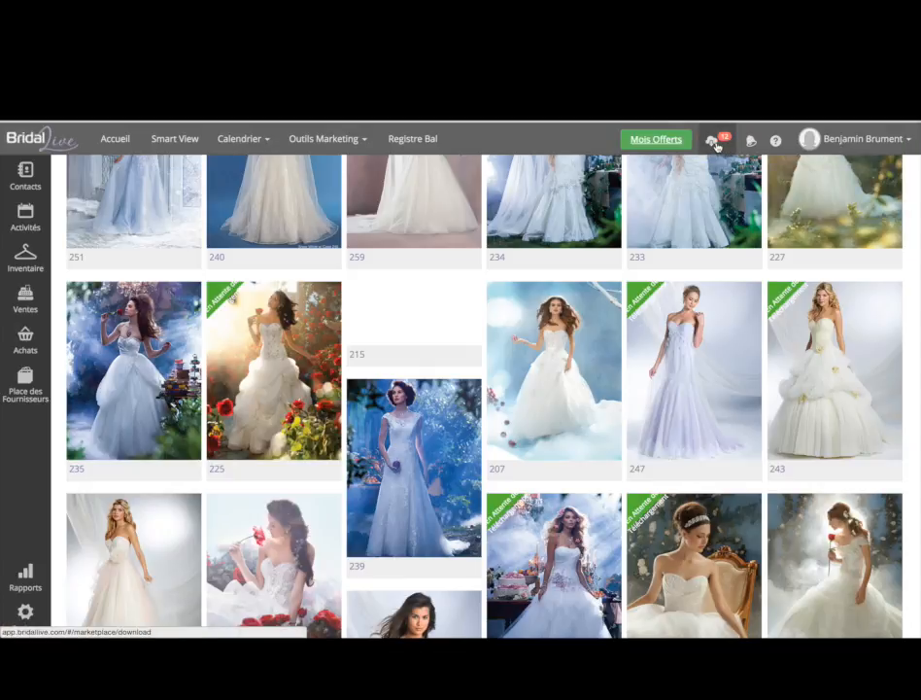
click(714, 143)
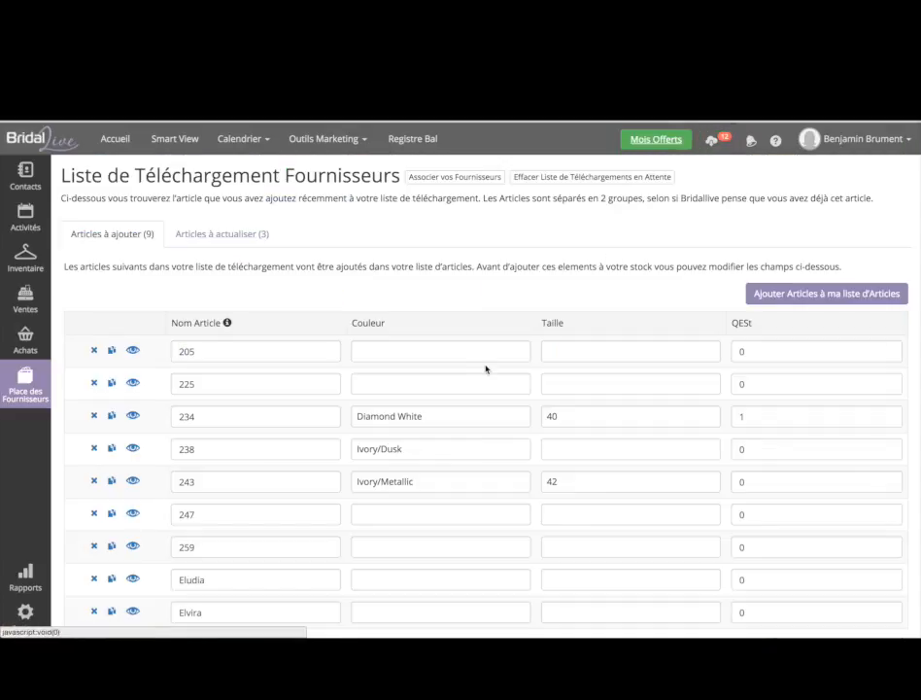
- Set colours White/Silver for dresses 205 and 247, and Ivory/Metallic for dress 225
click(440, 350)
click(436, 394)
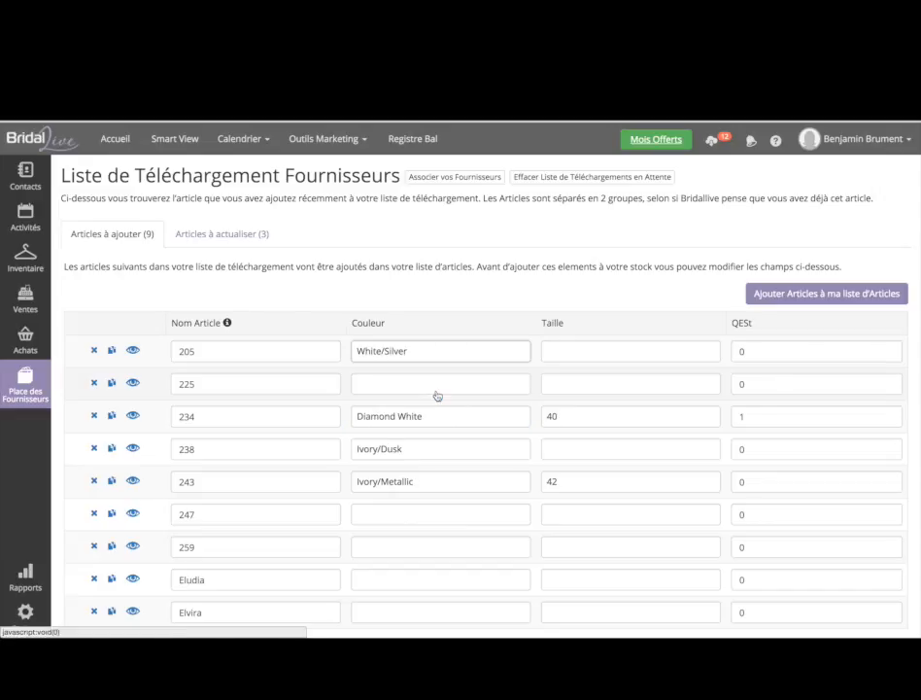
click(436, 391)
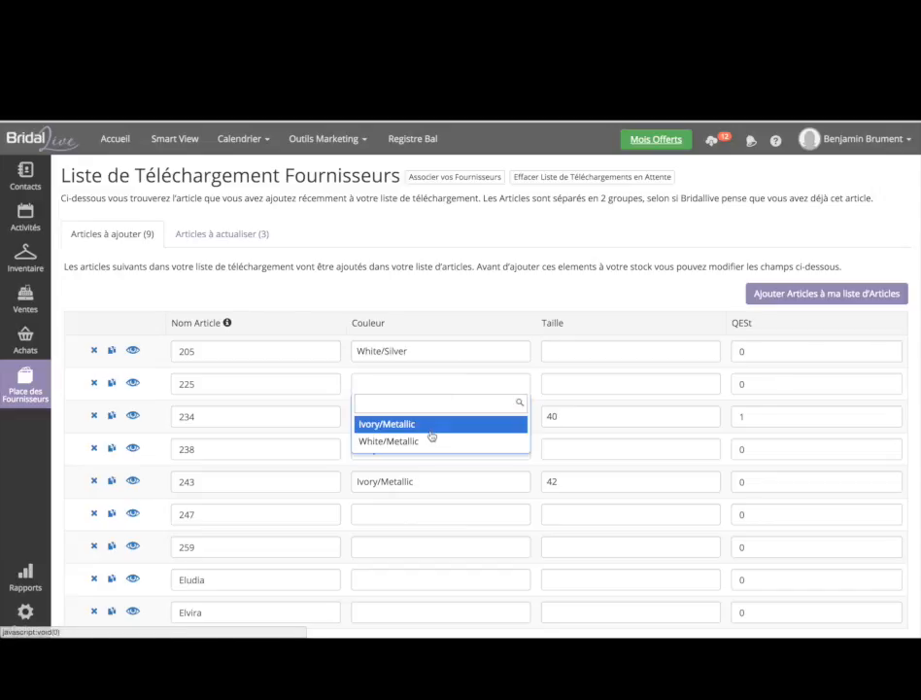
click(430, 433)
scroll(443, 514, down, 1)
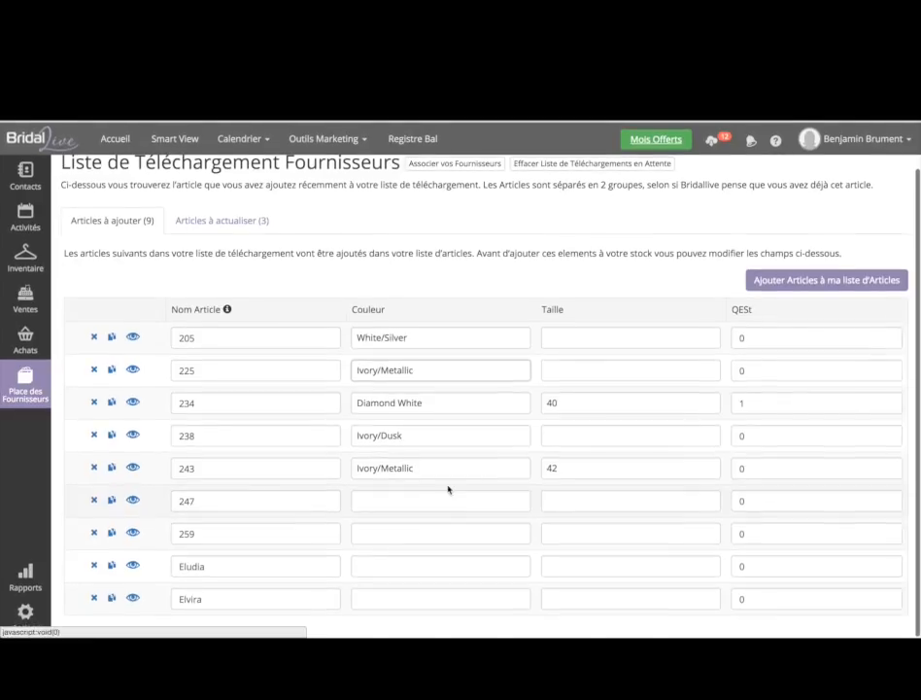
click(450, 505)
click(441, 557)
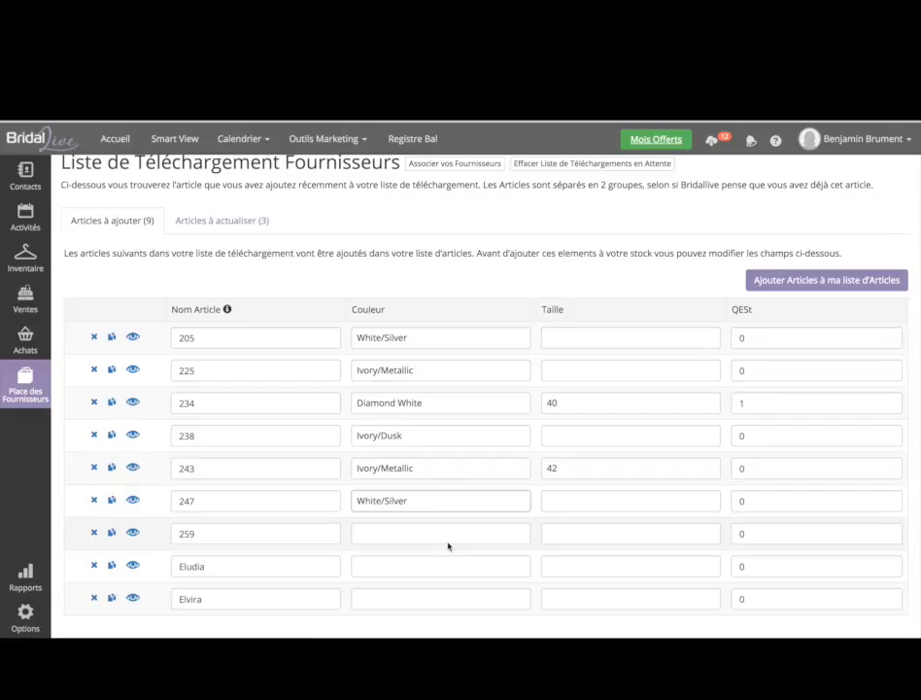
- Change dress 205's stock quantity (QESt) to 1, then exit full-screen mode
click(587, 345)
text(40)
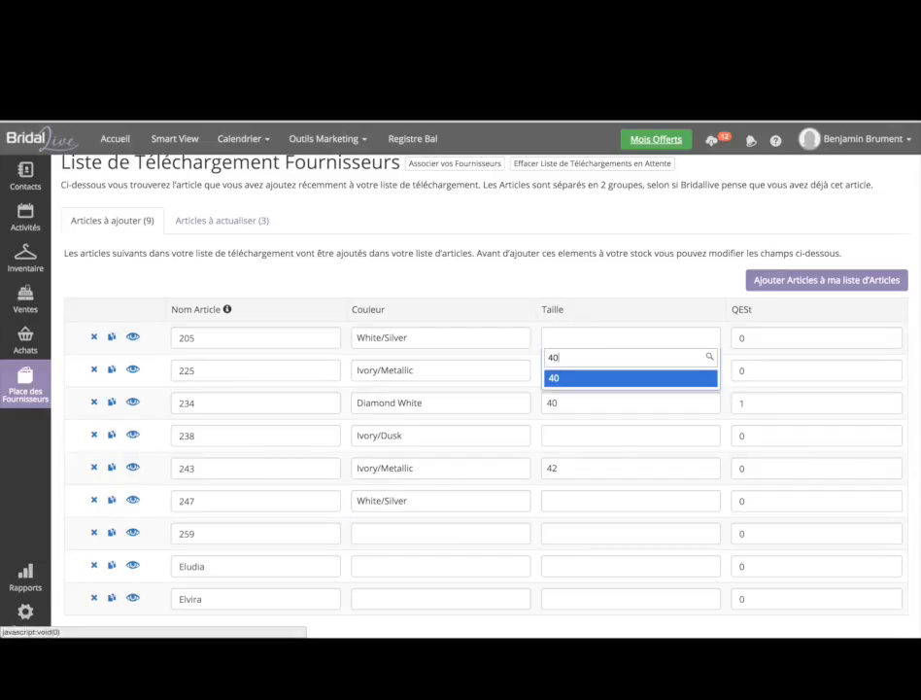
key(Escape)
click(783, 338)
key(BackSpace)
text(1)
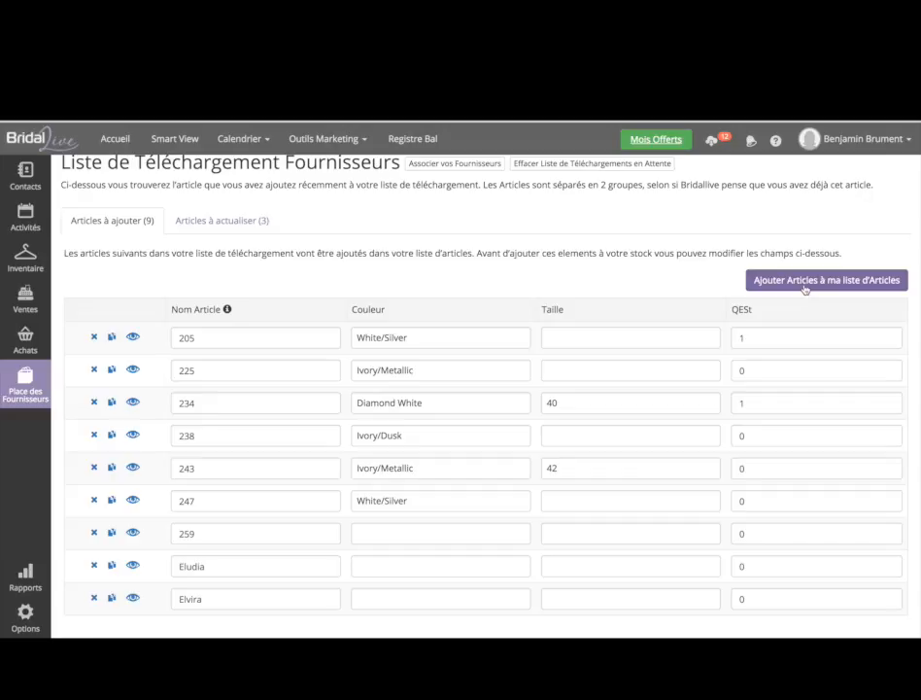
scroll(593, 281, up, 2)
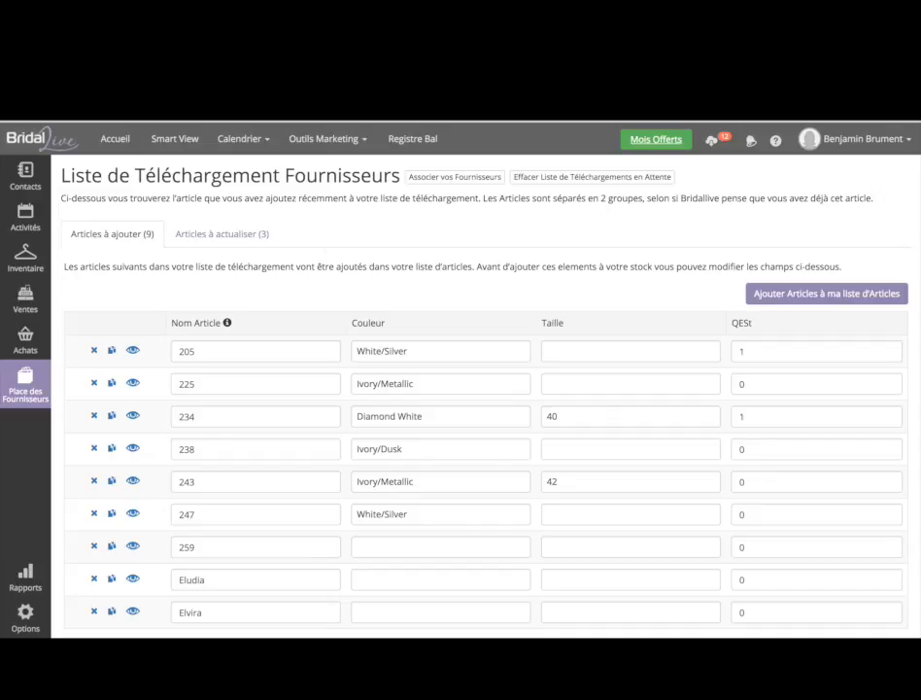
mouse_move(355, 120)
click(35, 85)
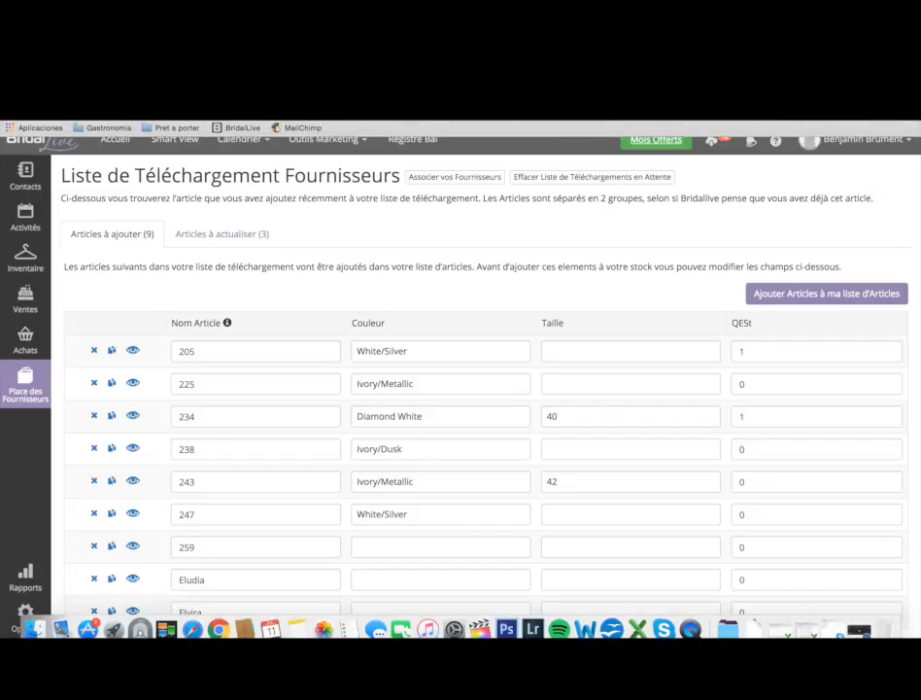